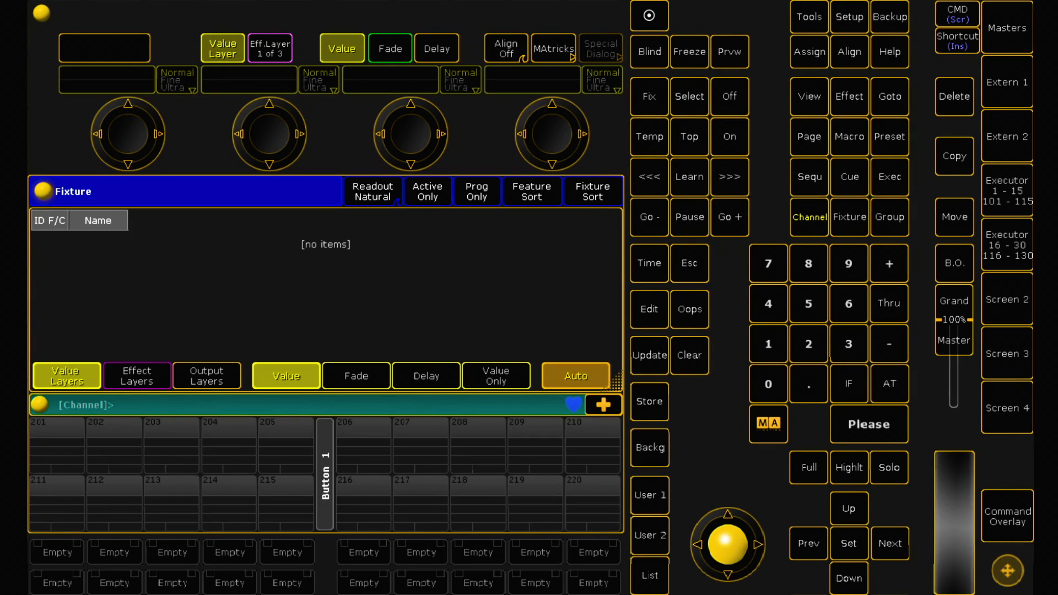
# - Open the patch and fixture schedule and create a new layer named "lasers"
pyautogui.click(850, 17)
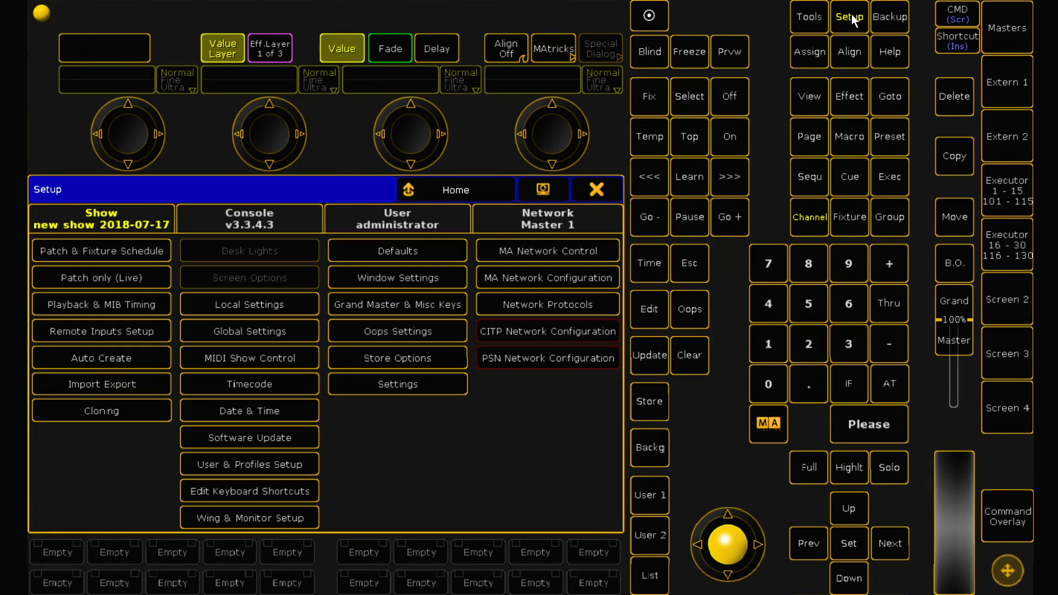
pyautogui.click(108, 249)
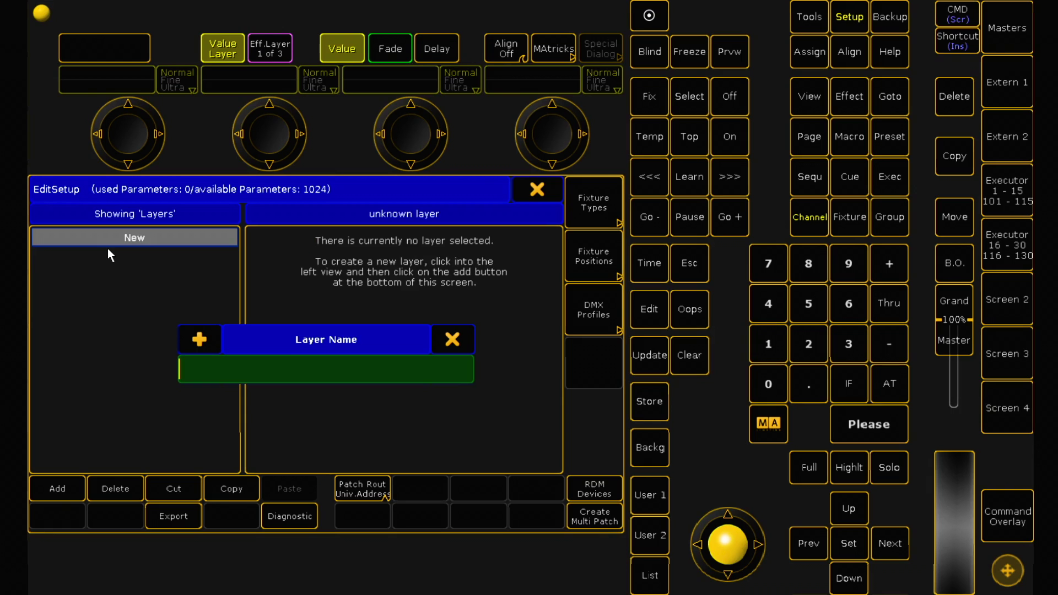
pyautogui.write('lasers')
pyautogui.press('Return')
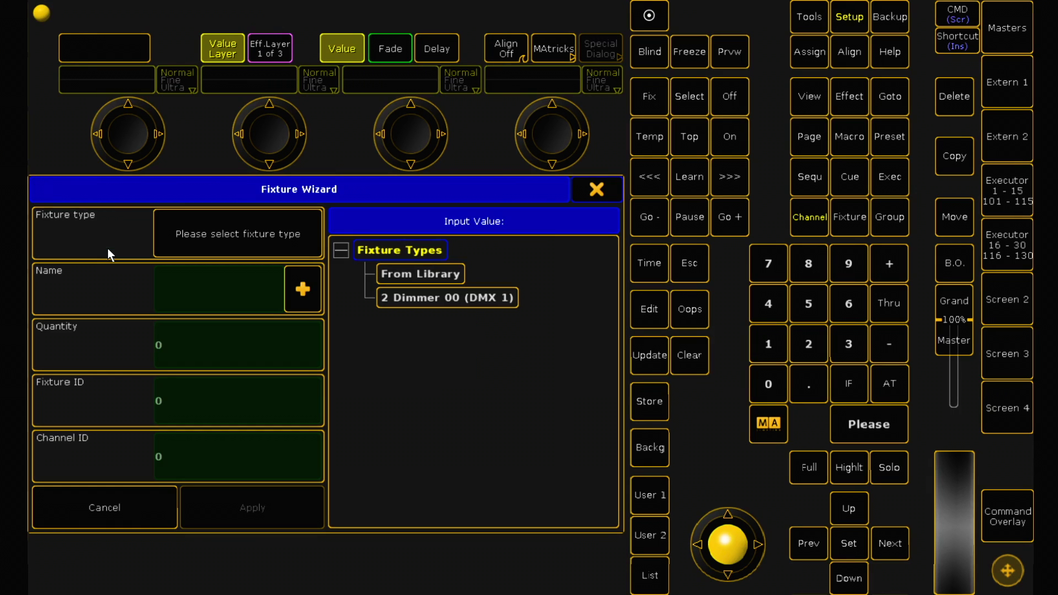
# - Import the X-Laser Mercury Master fixture type in Master- 6ch mode from USB 2 and add one fixture with the default ID and patch
pyautogui.click(387, 273)
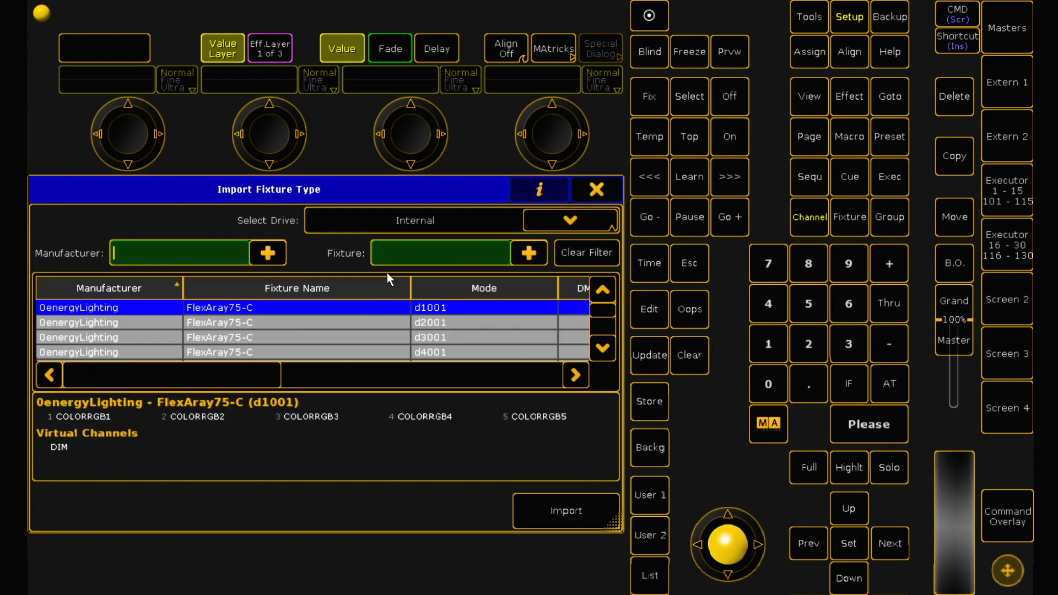
pyautogui.click(542, 215)
pyautogui.click(485, 308)
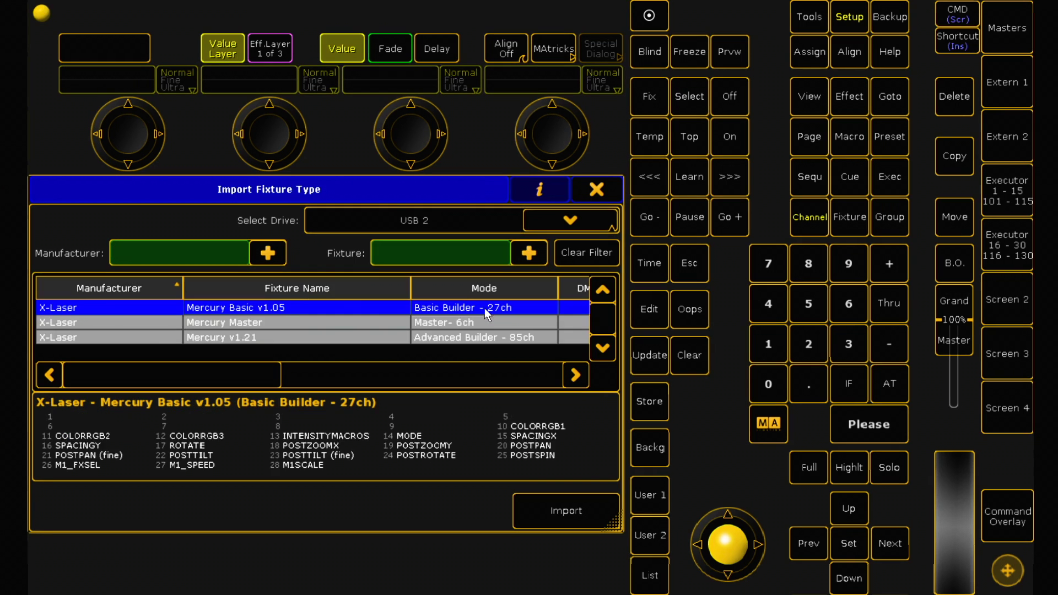
pyautogui.click(422, 322)
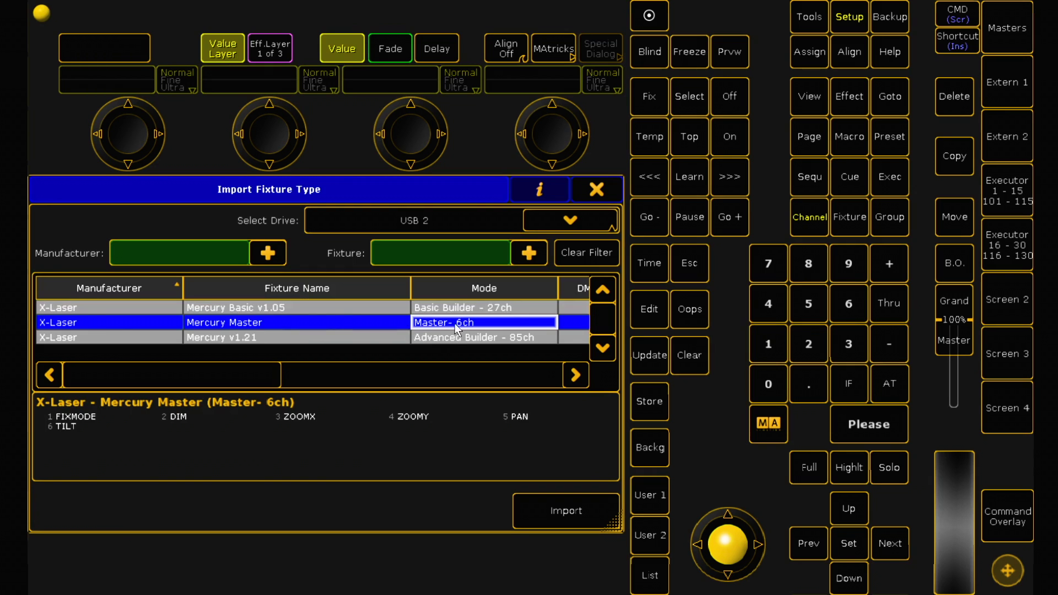
pyautogui.click(465, 307)
pyautogui.click(460, 339)
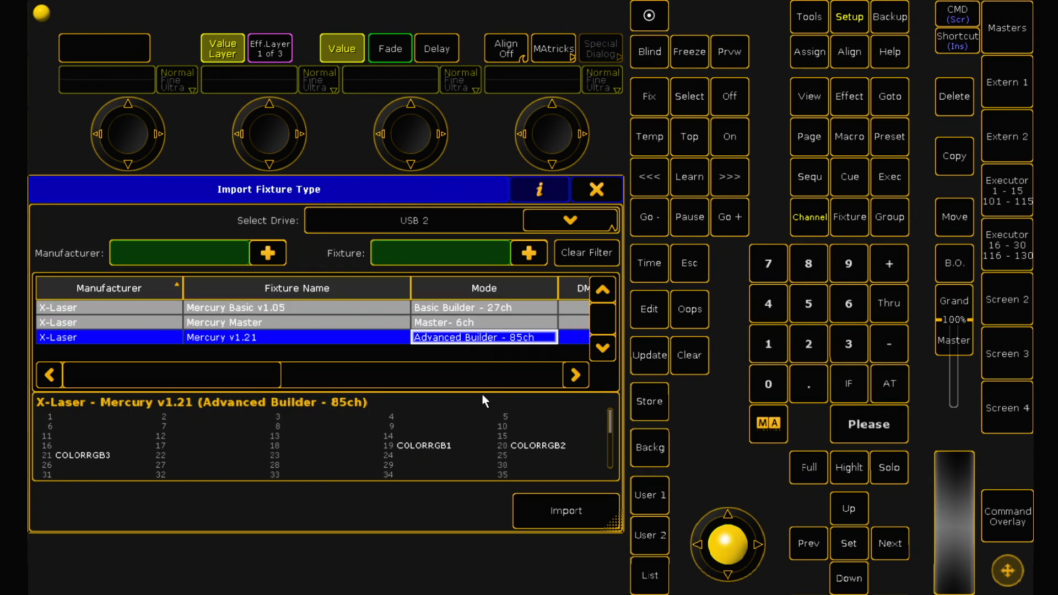
pyautogui.click(480, 326)
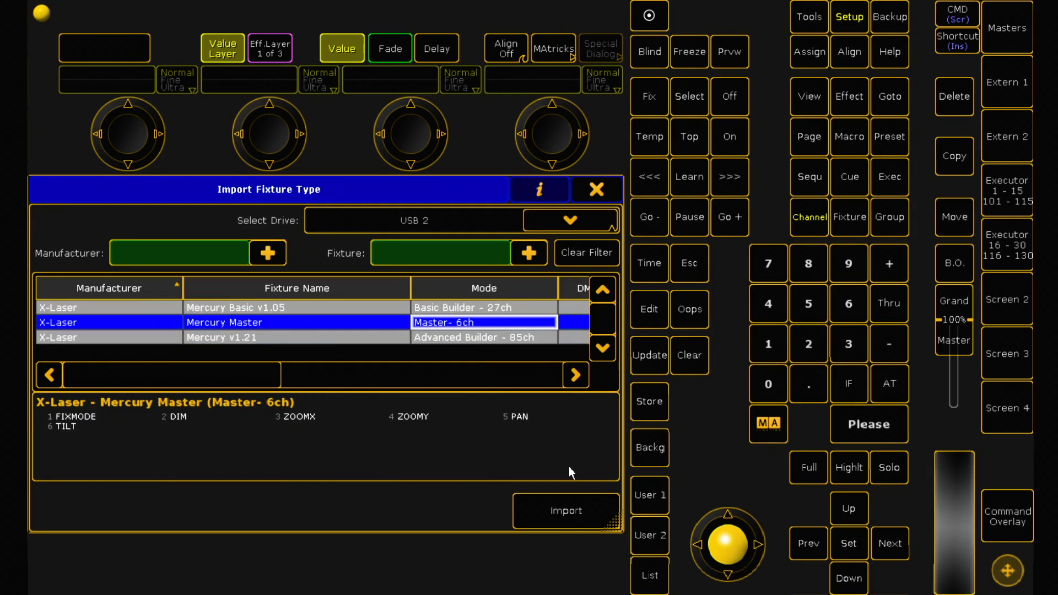
pyautogui.click(590, 509)
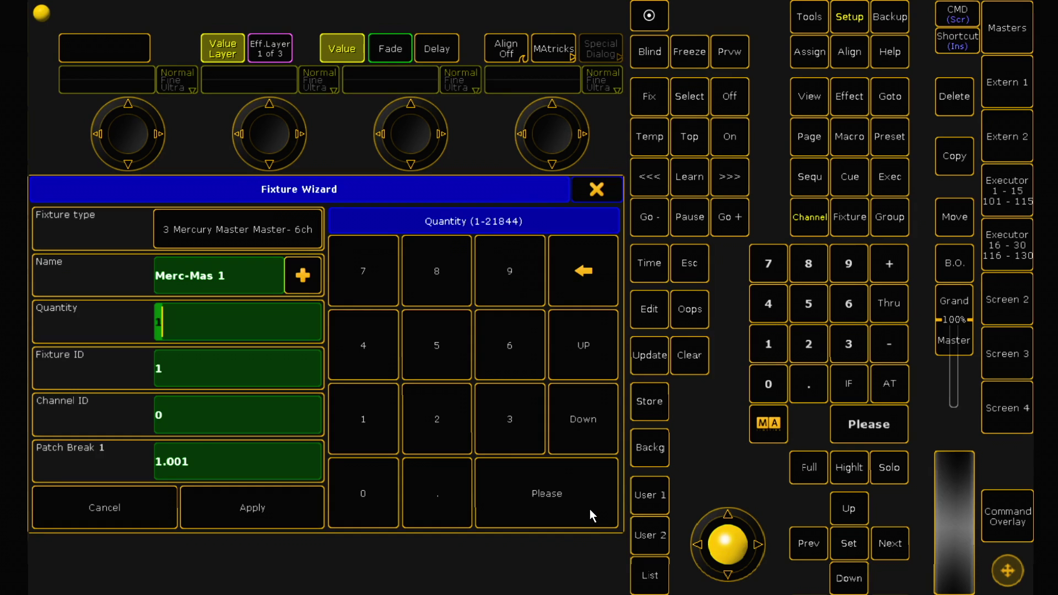
pyautogui.click(297, 504)
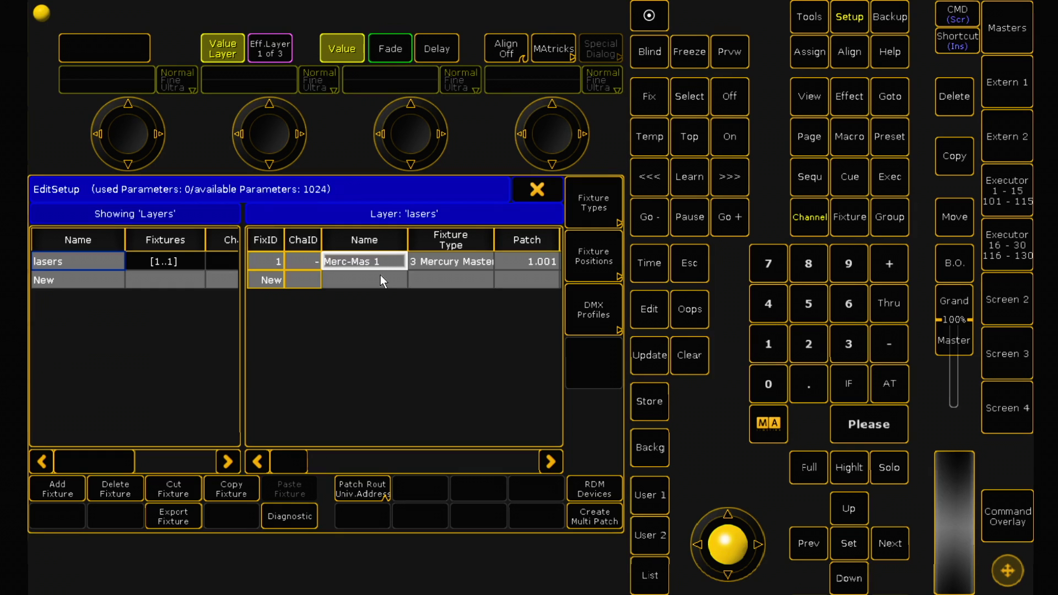
# - Import the X-Laser Mercury Basic v1.05 type in Basic Builder - 27ch mode and add one such fixture to the lasers layer
pyautogui.click(74, 485)
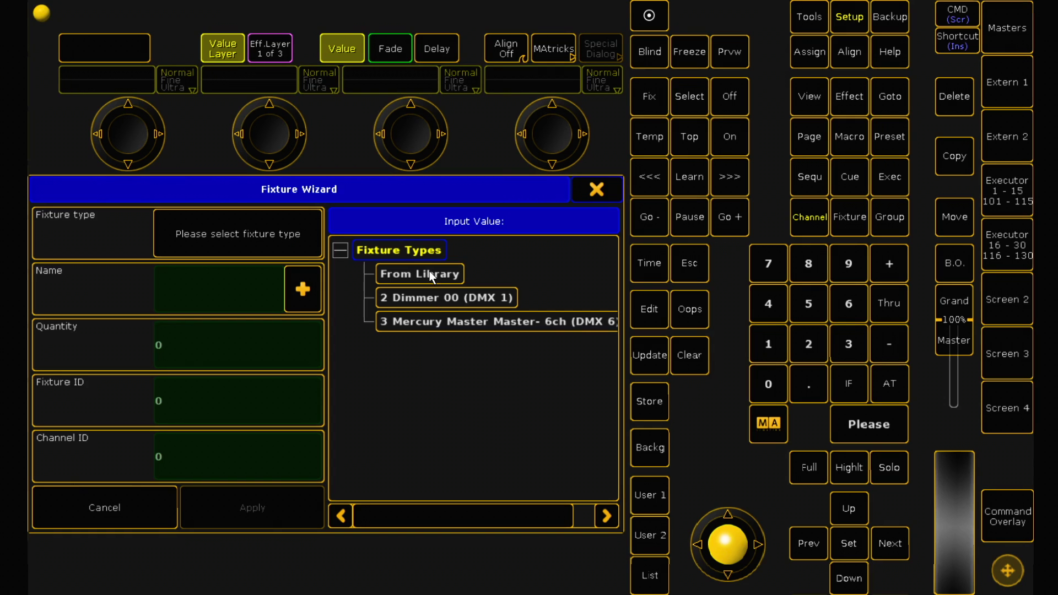
pyautogui.click(461, 273)
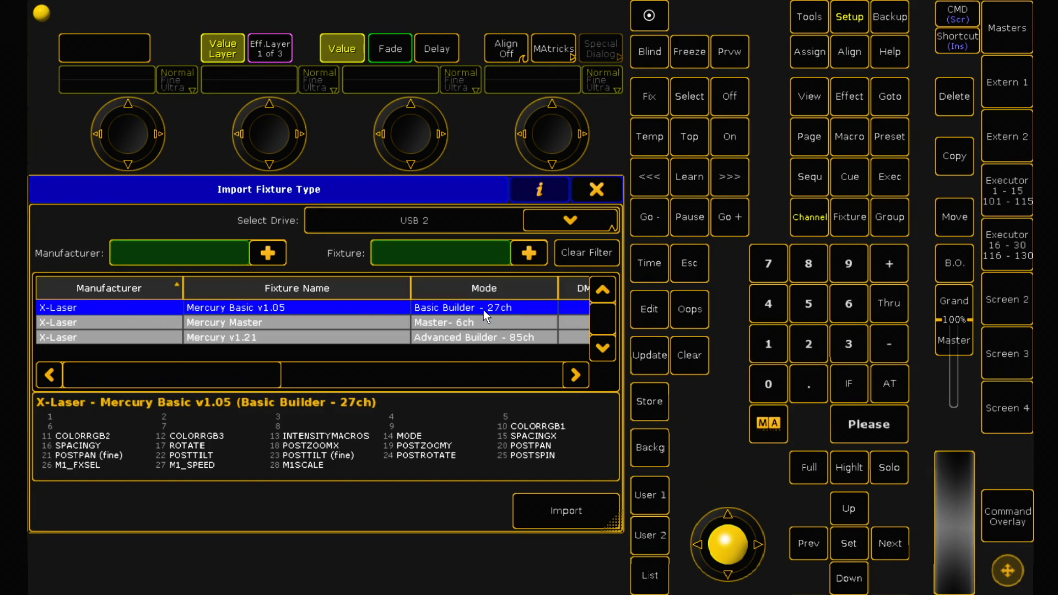
pyautogui.click(484, 310)
pyautogui.click(525, 507)
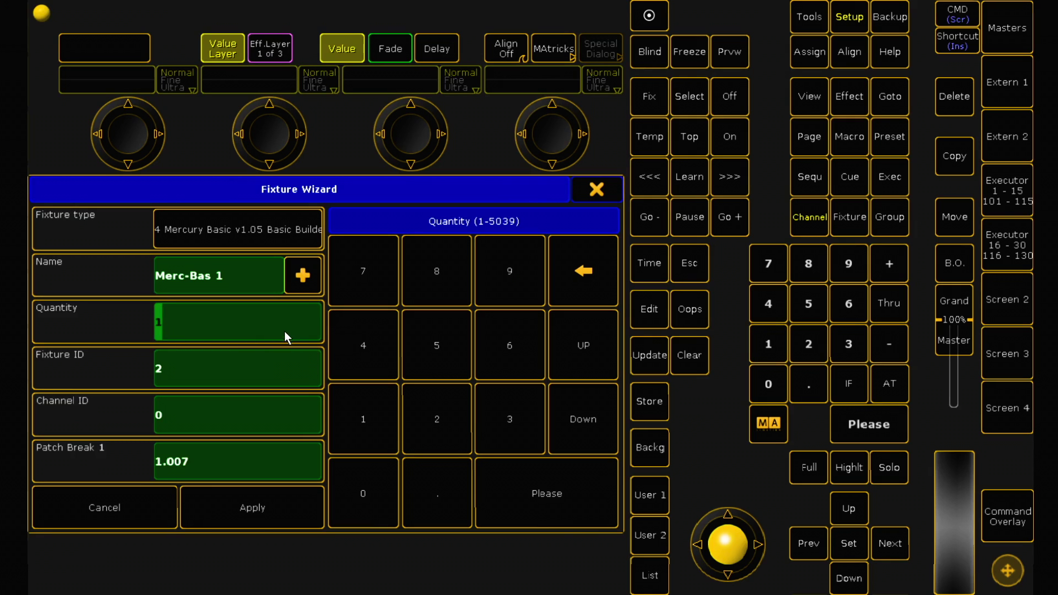
pyautogui.click(292, 503)
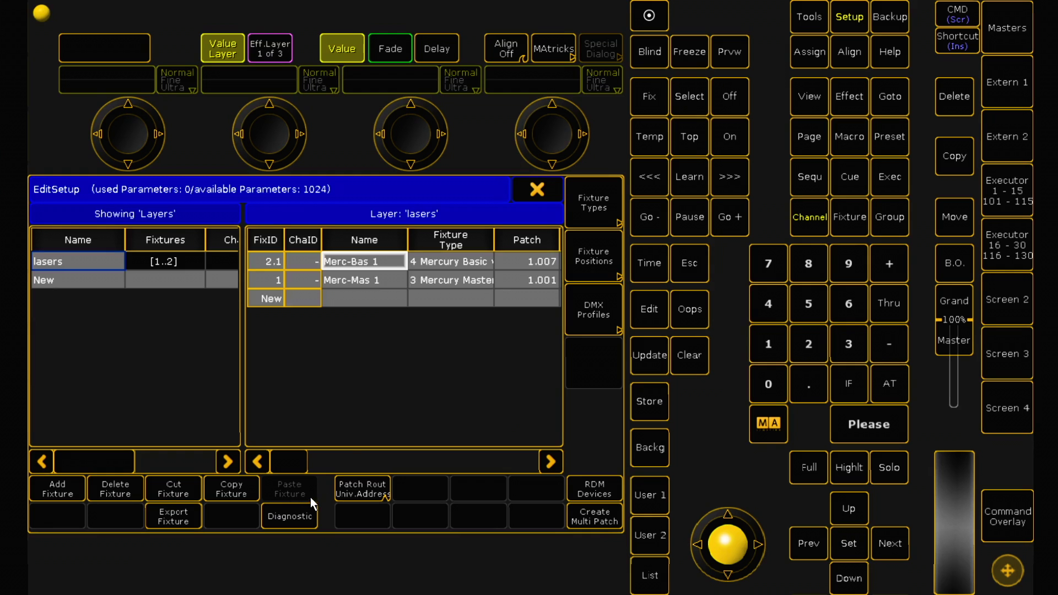
# - Leave the patch and fixture schedule, saving the changes, and return to the fixture sheet
pyautogui.click(538, 191)
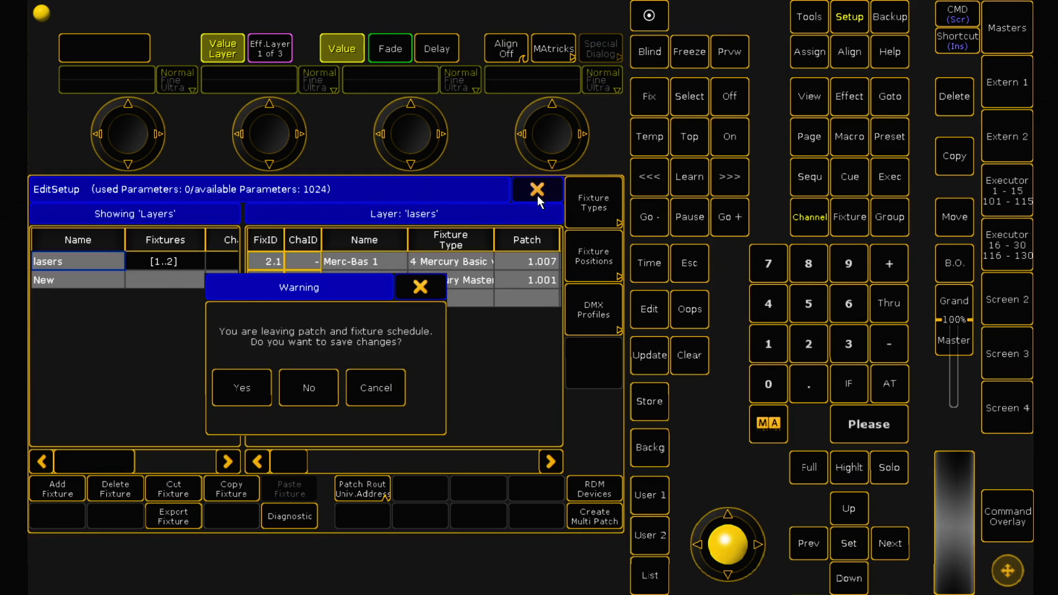
pyautogui.click(245, 376)
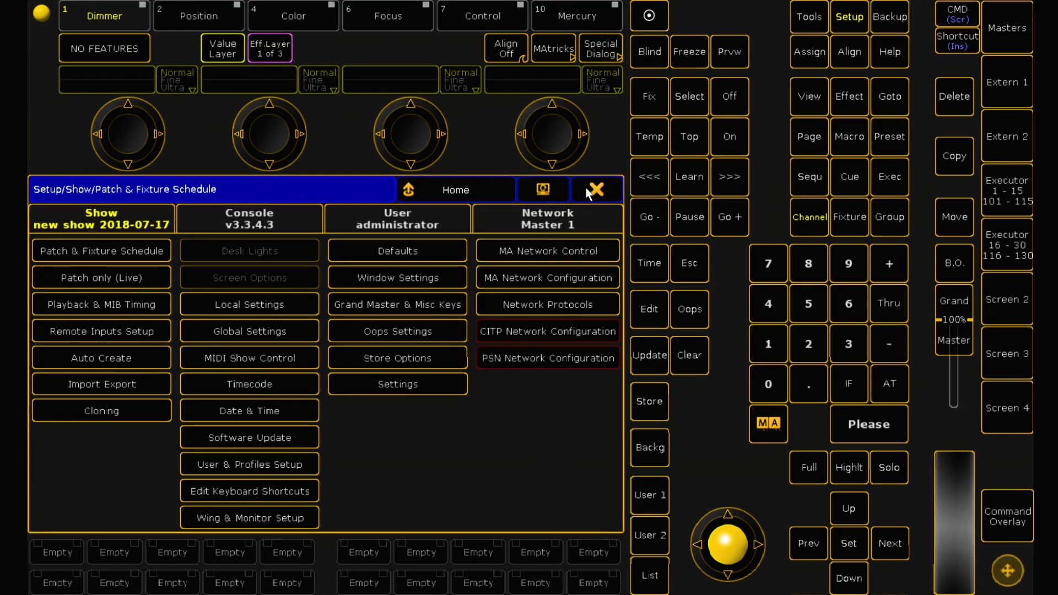
pyautogui.click(587, 188)
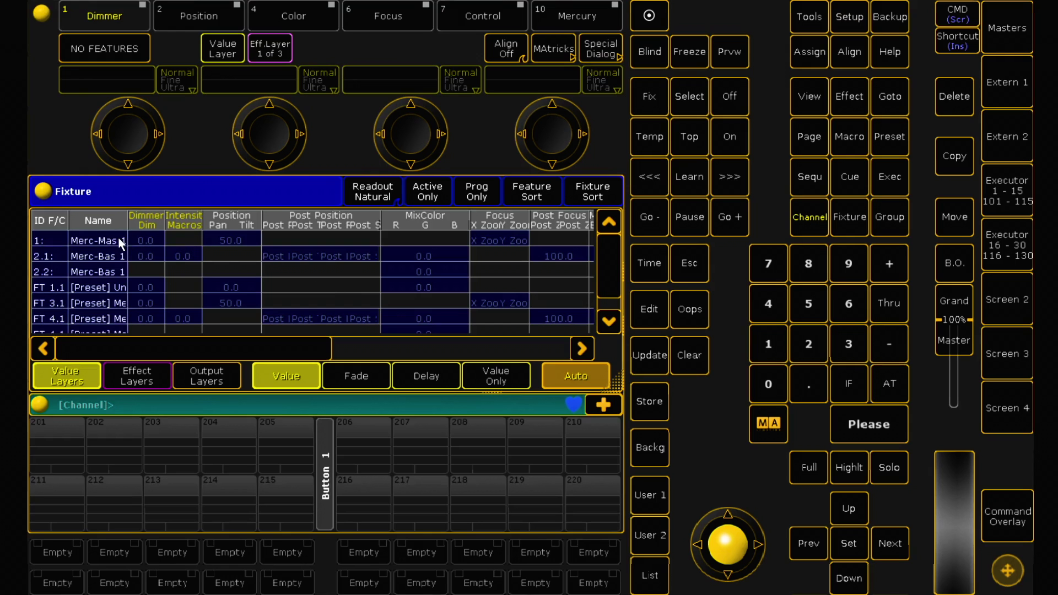
# - Widen the Name column of the fixture sheet so the full fixture names fit
pyautogui.moveTo(129, 213); pyautogui.dragTo(202, 223)
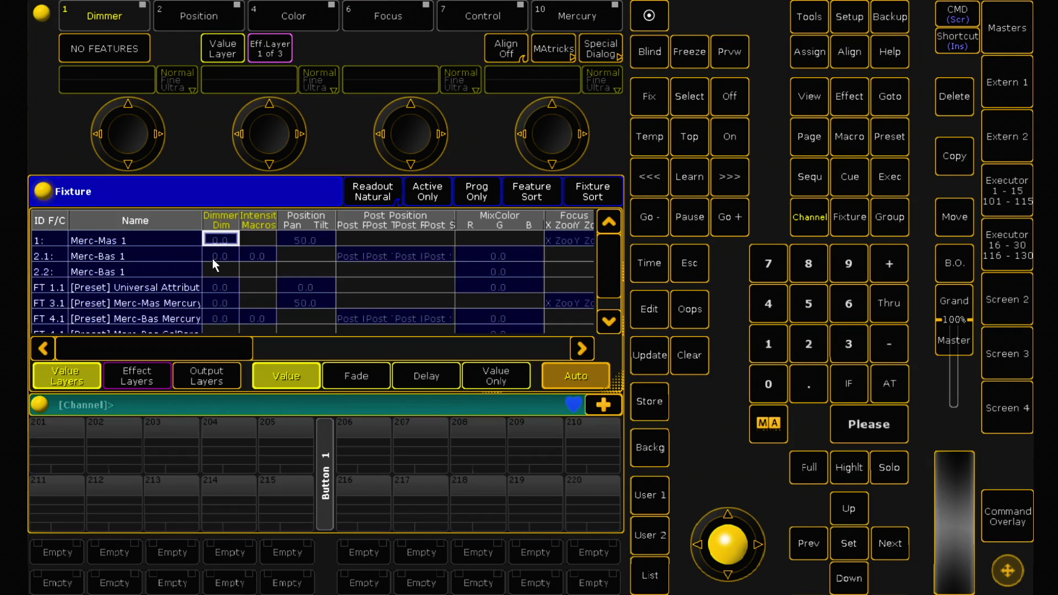
pyautogui.moveTo(177, 355); pyautogui.dragTo(360, 281)
pyautogui.moveTo(287, 356); pyautogui.dragTo(83, 320)
# - Examine the attributes and MixColor cells of both Merc-Bas 1 rows, and clear the fixture selection
pyautogui.click(182, 257)
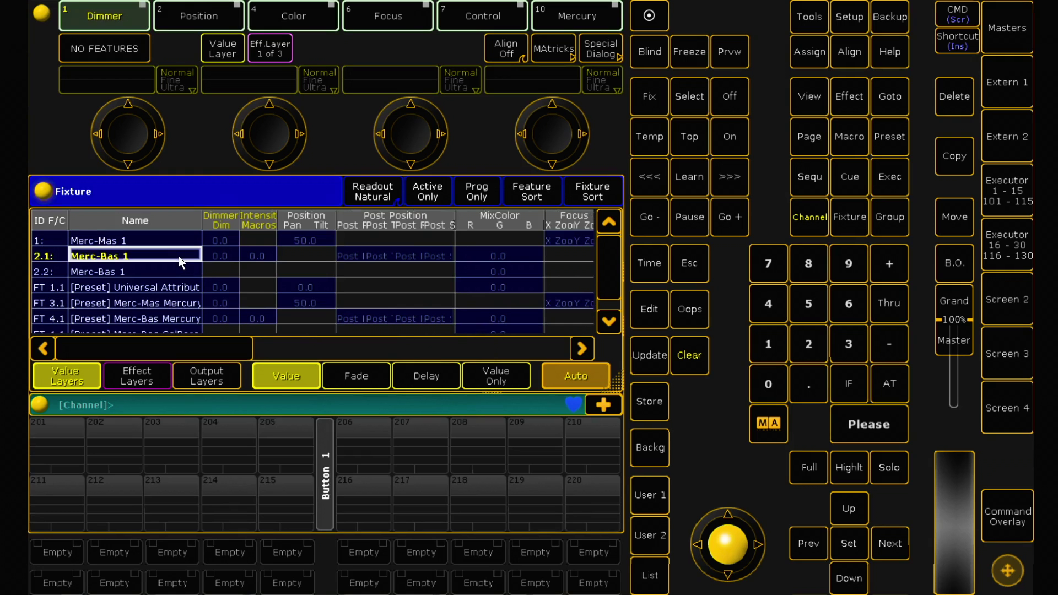
pyautogui.moveTo(158, 348); pyautogui.dragTo(181, 346)
pyautogui.click(481, 275)
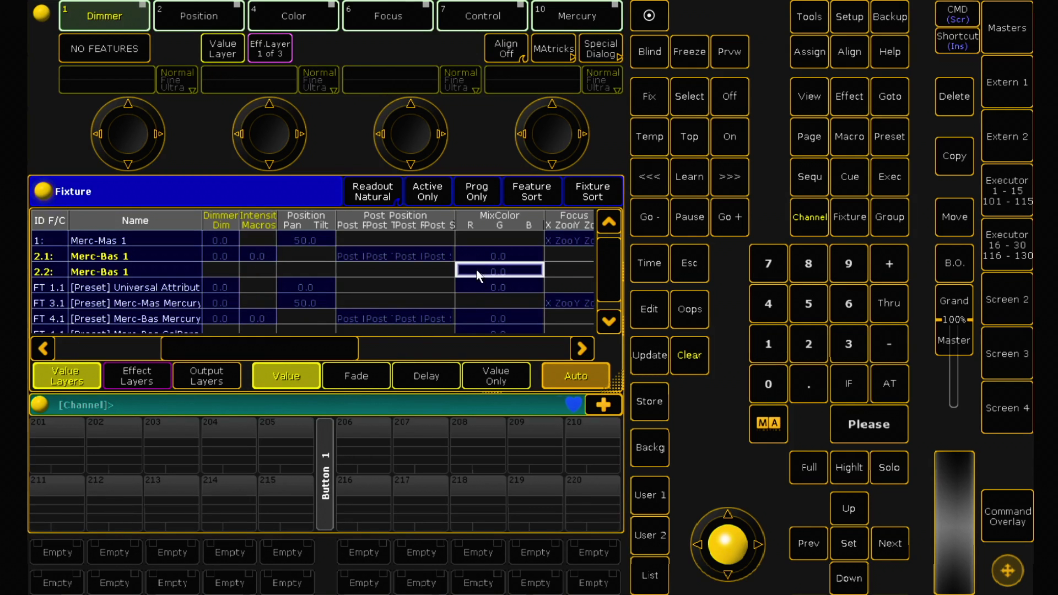
pyautogui.click(477, 257)
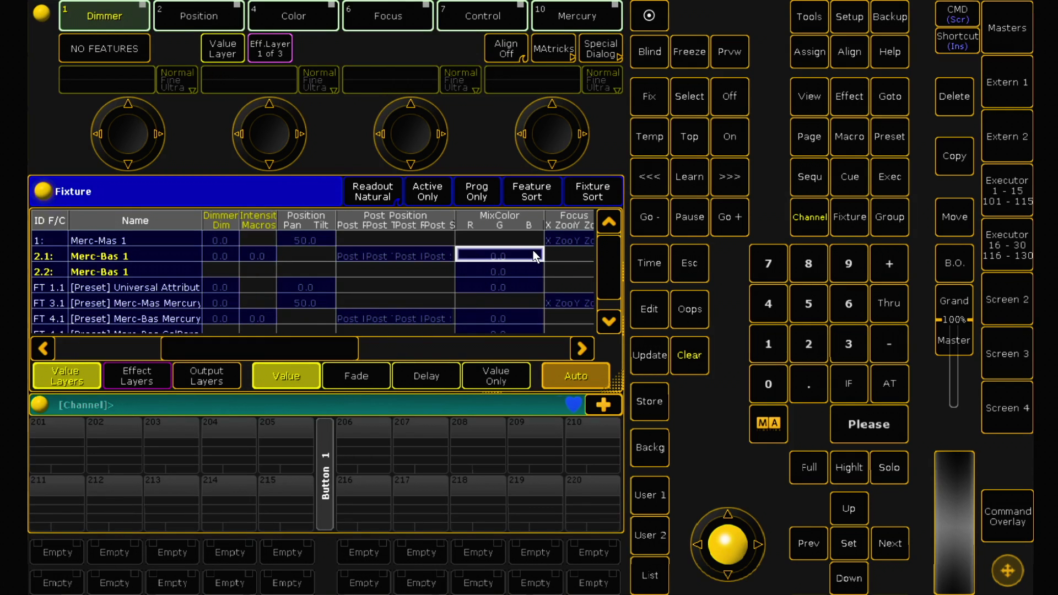
pyautogui.click(526, 270)
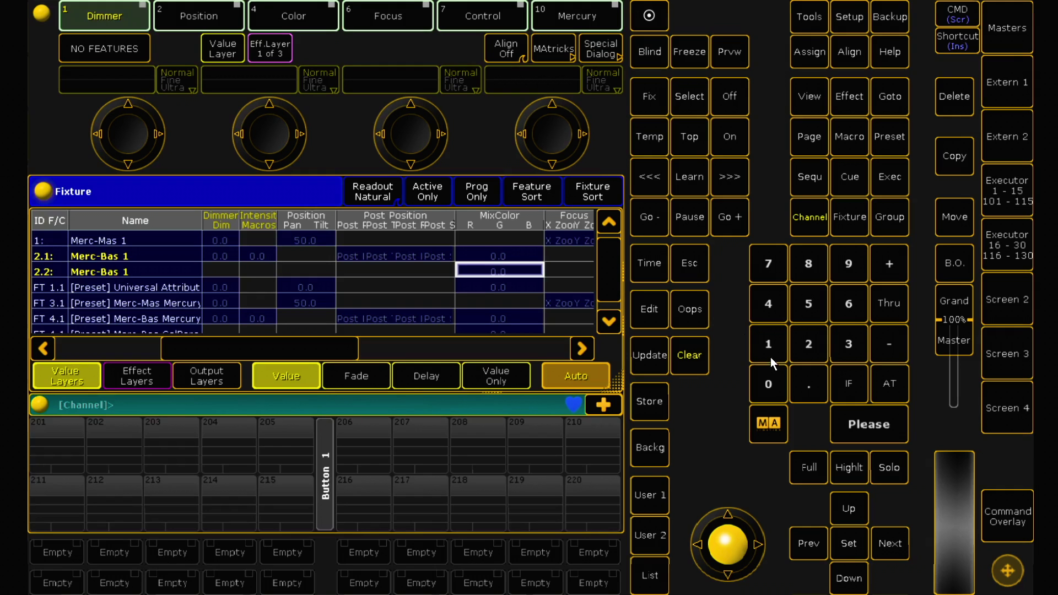
pyautogui.click(691, 356)
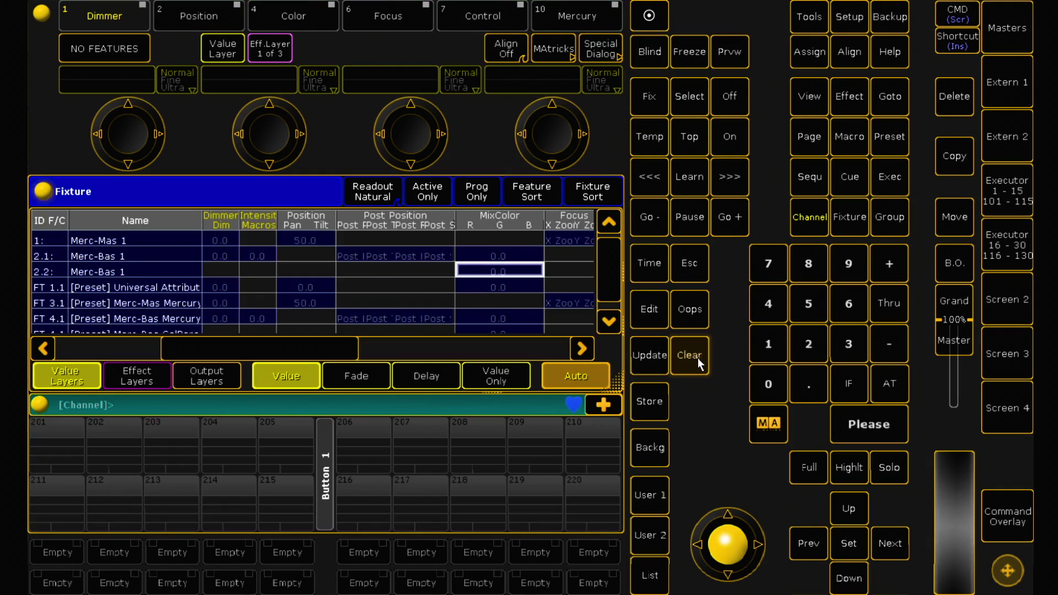
# - Select the Merc-Mas 1 fixture and set its Mercury Fixture Mode to Builders Enabled
pyautogui.click(168, 241)
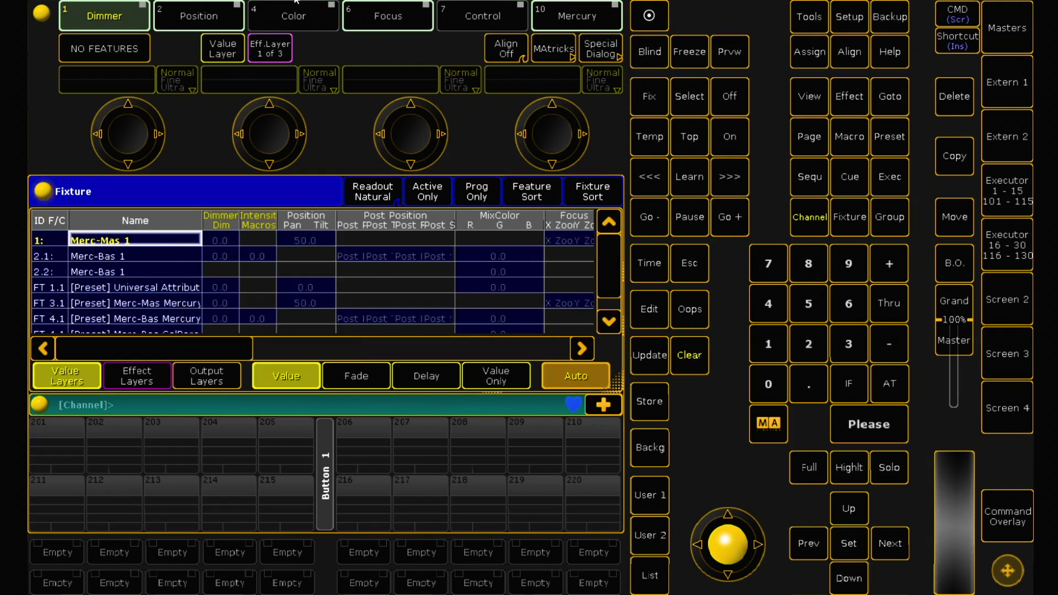
pyautogui.click(606, 18)
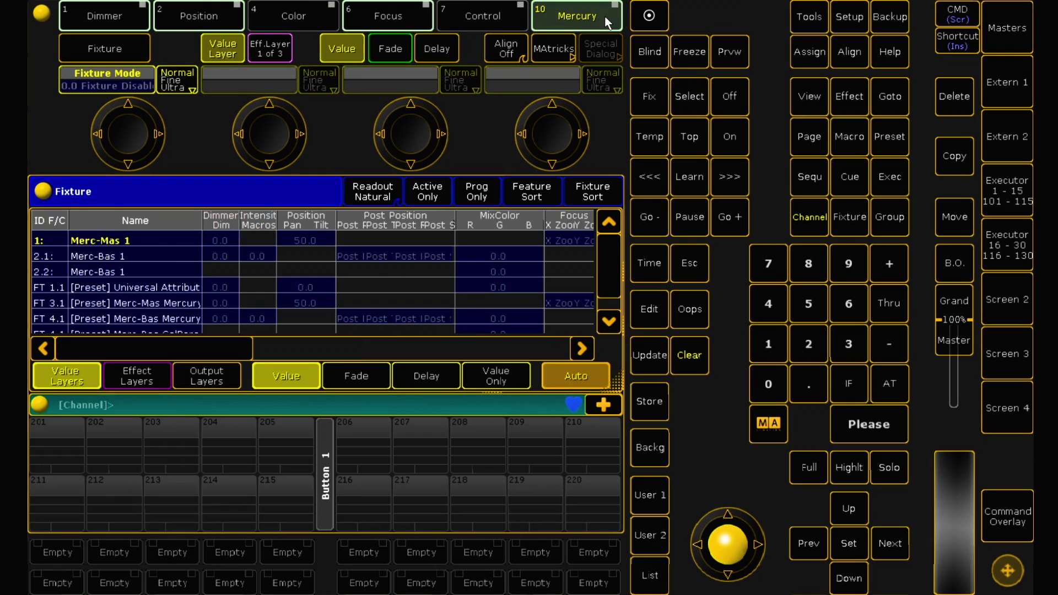
pyautogui.click(142, 85)
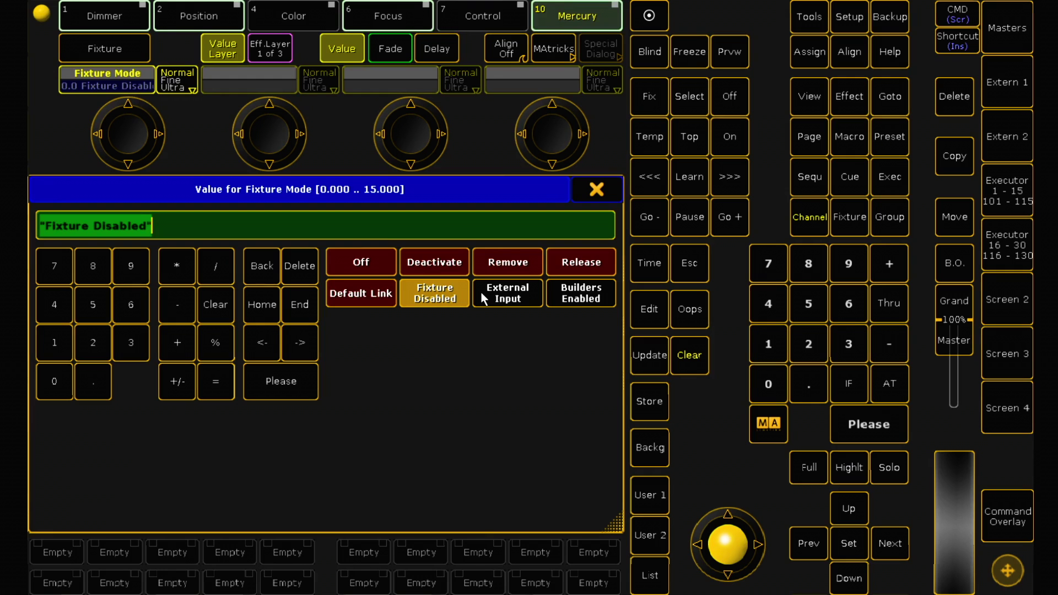
pyautogui.click(552, 293)
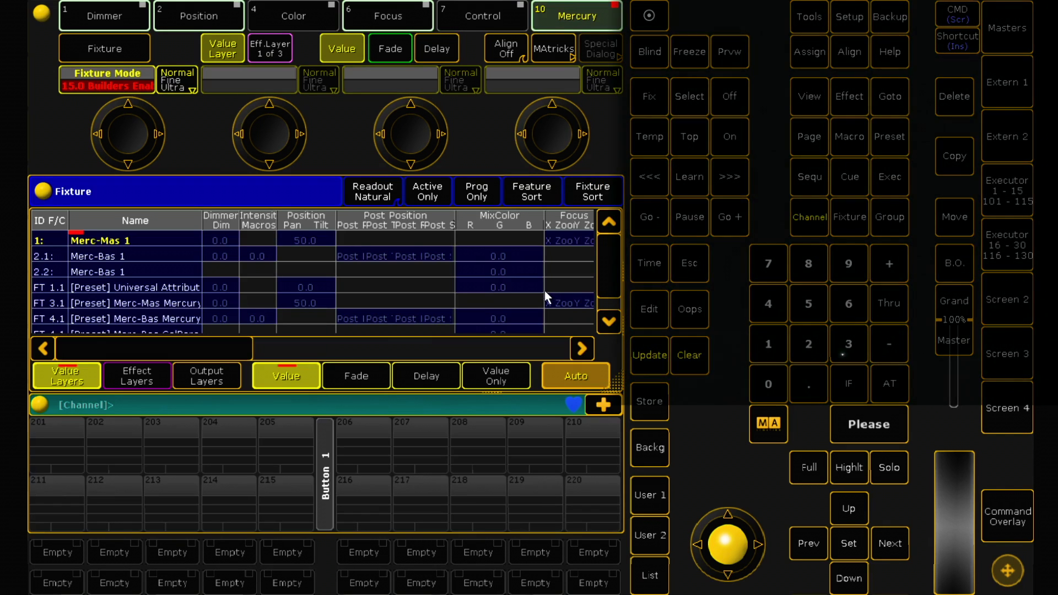
# - Set the Dim value of Merc-Mas 1 to 100
pyautogui.click(229, 238)
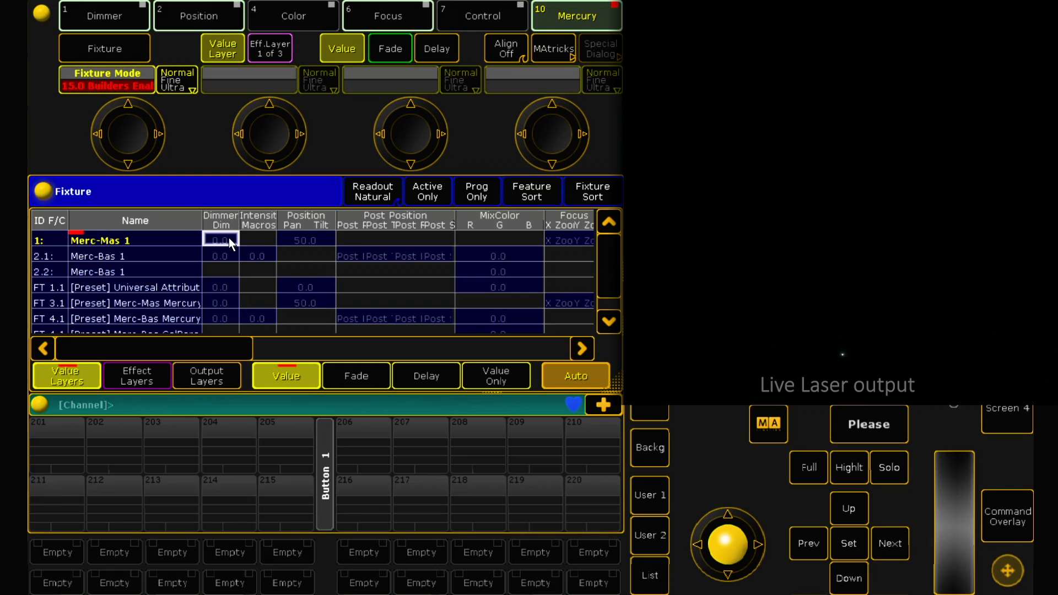
pyautogui.click(114, 24)
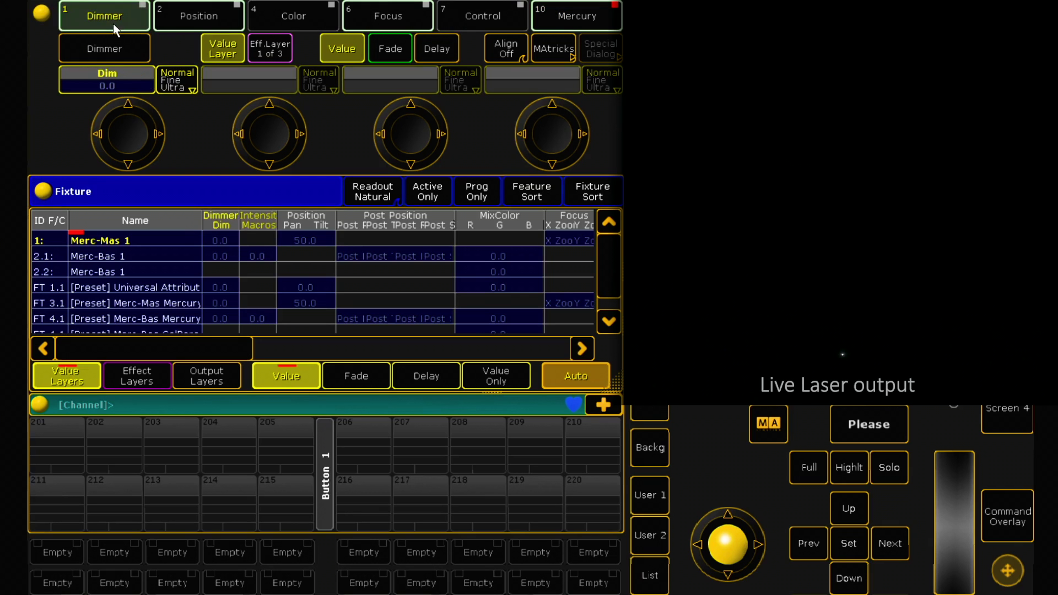
pyautogui.click(134, 86)
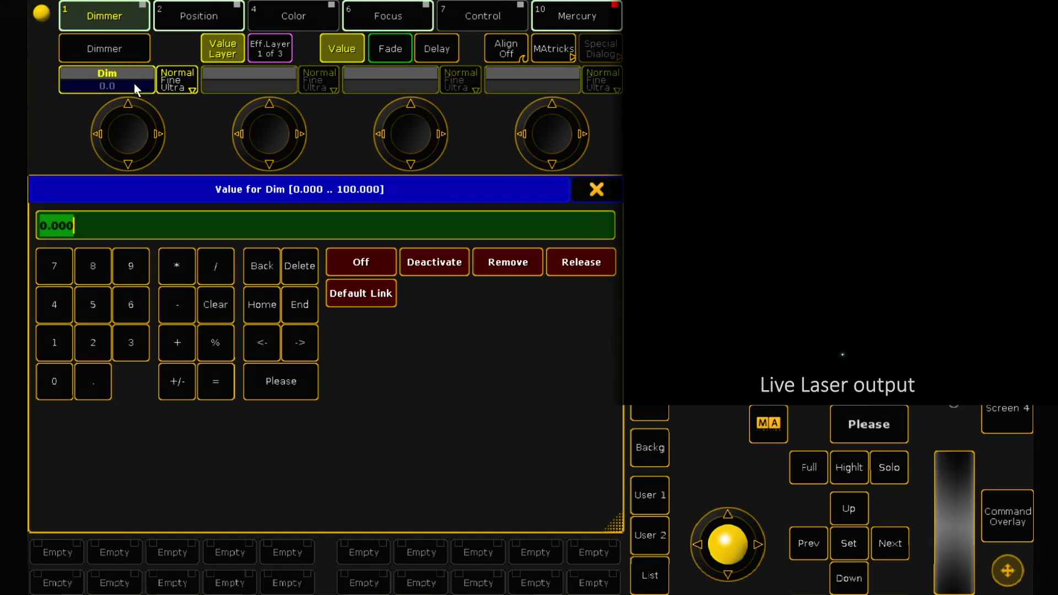
pyautogui.write('100')
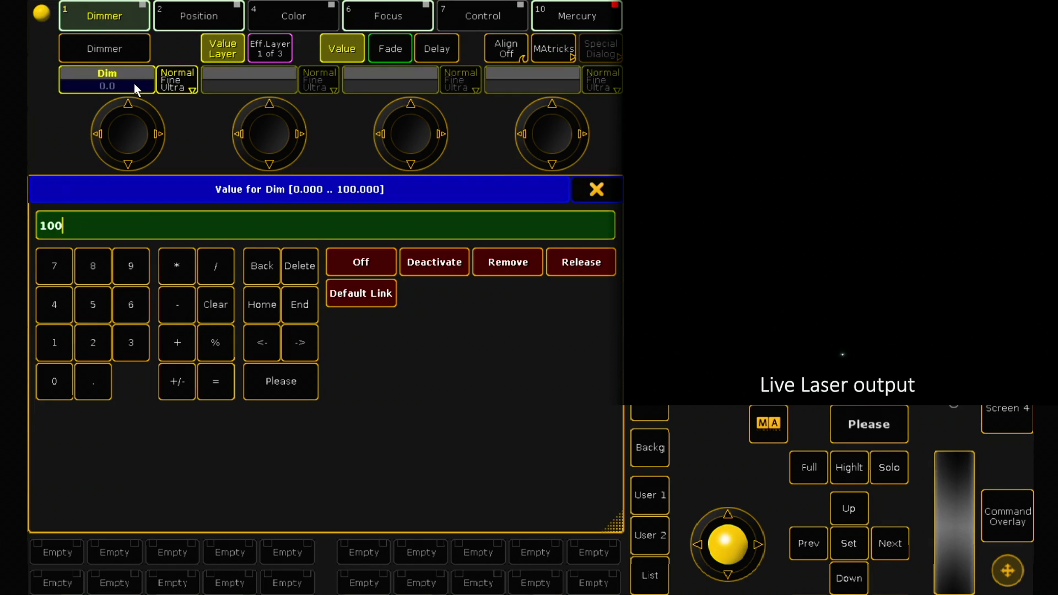
pyautogui.press('Return')
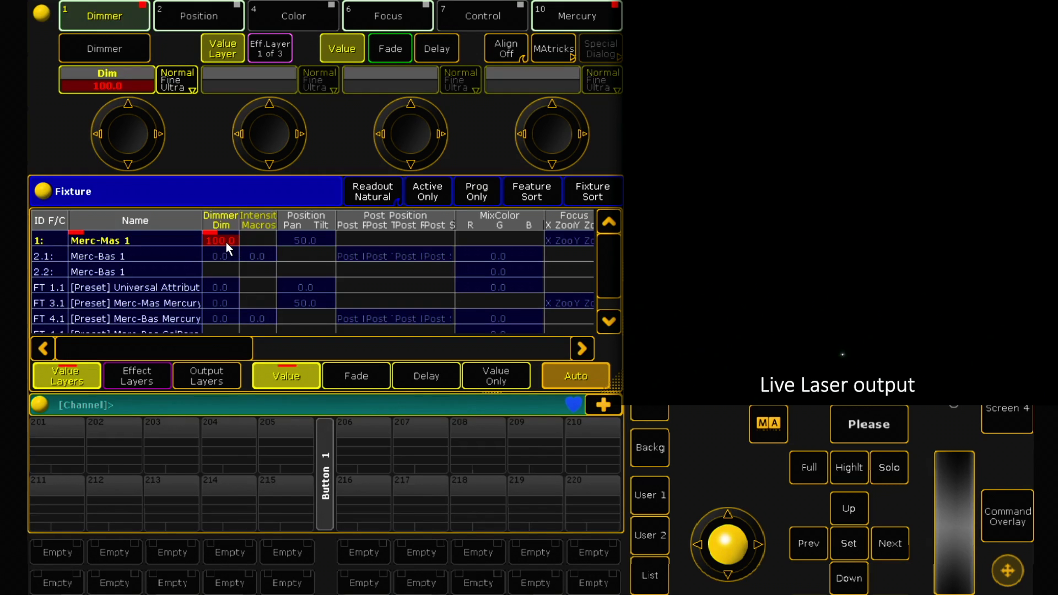
# - Set the Y Zoom of Merc-Mas 1 to 10 and show its Pan and Tilt values
pyautogui.click(396, 16)
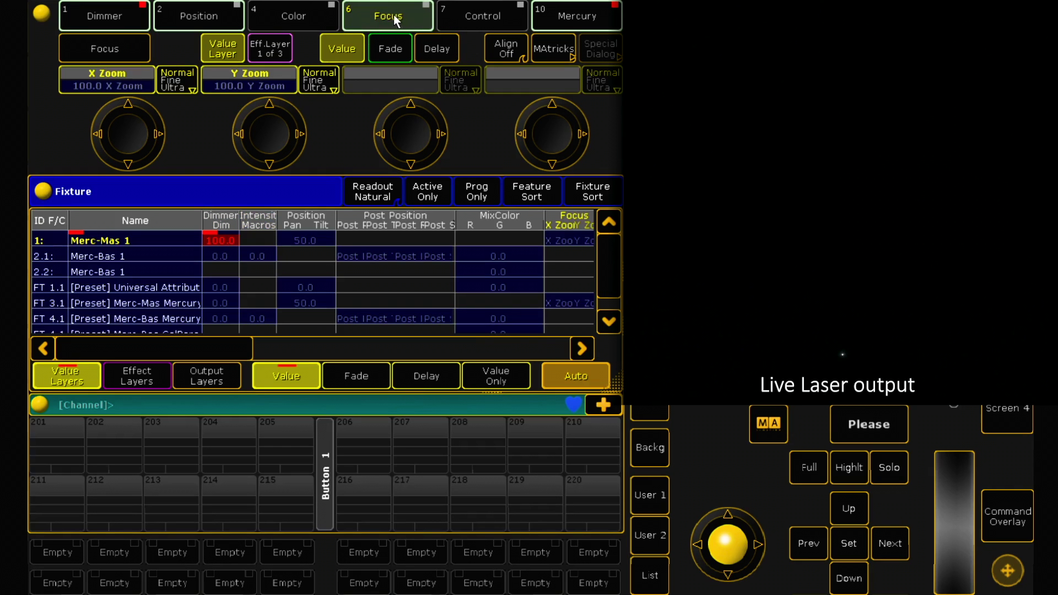
pyautogui.click(272, 81)
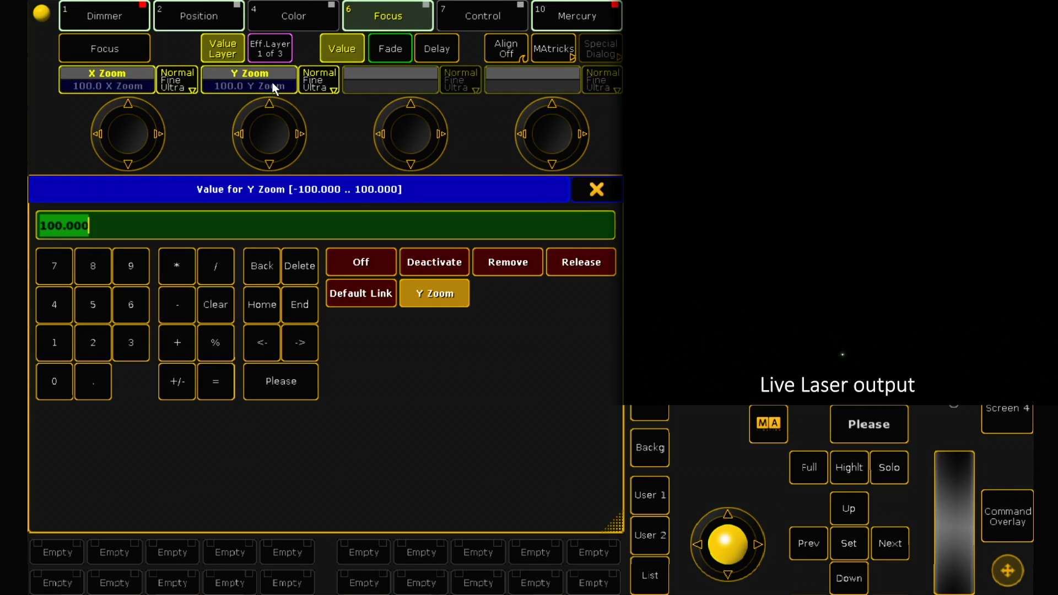
pyautogui.write('10')
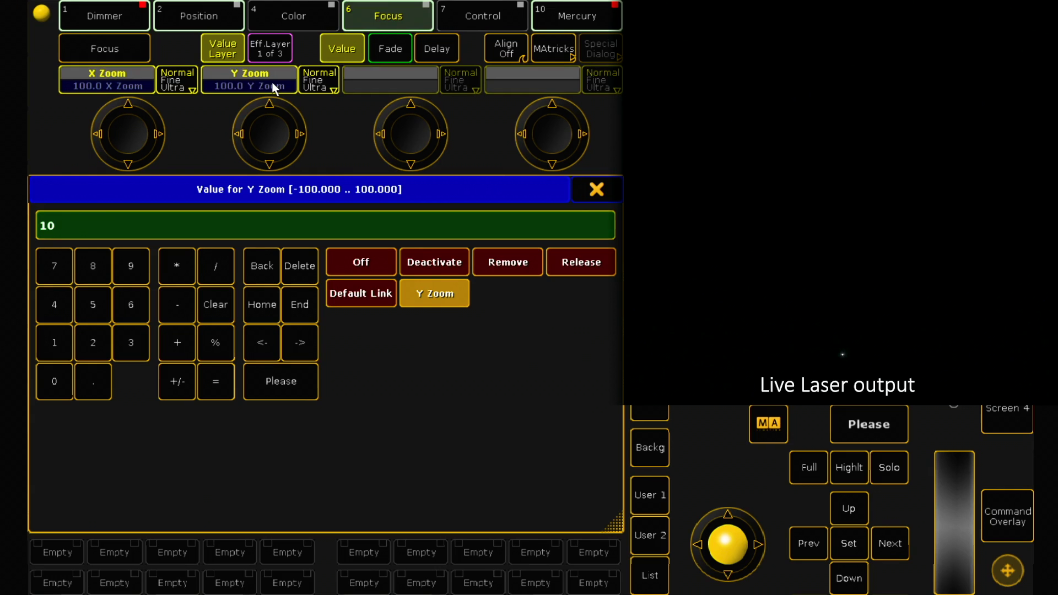
pyautogui.press('Return')
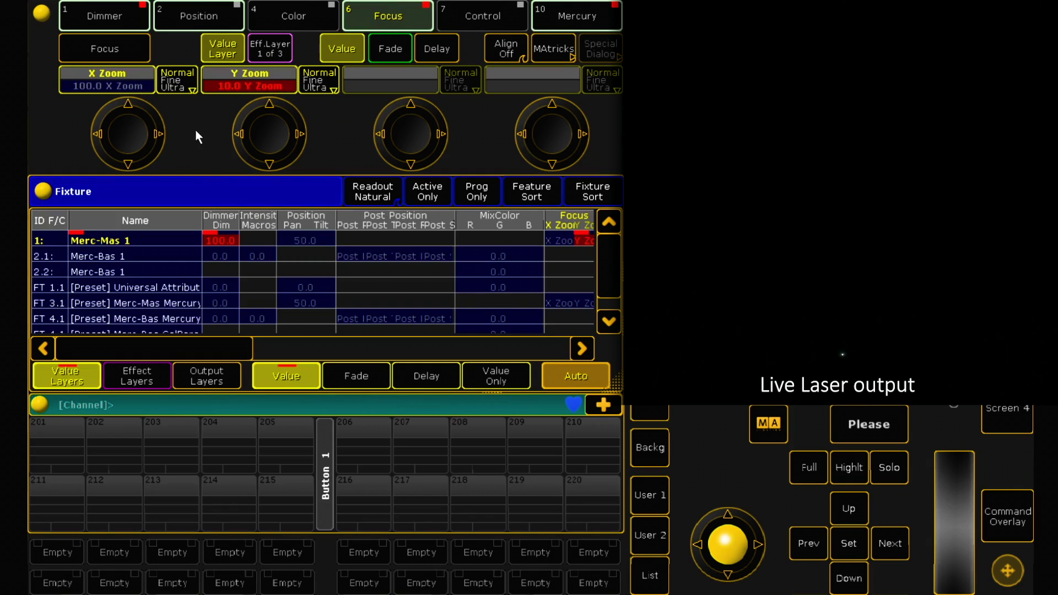
pyautogui.click(180, 7)
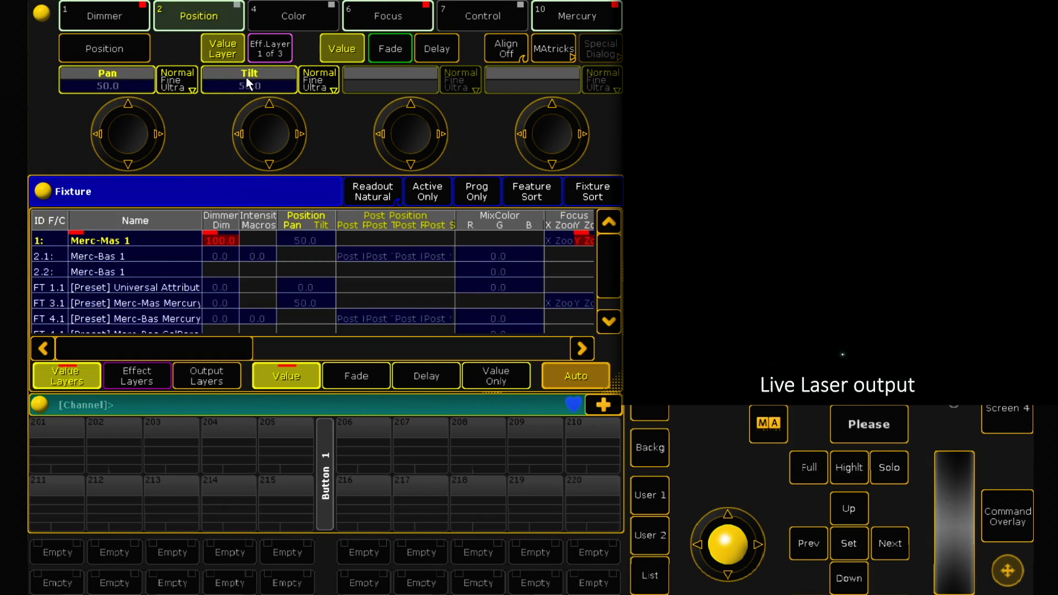
# - Select Merc-Bas 1 (2.1) and set its Mercury Page to Unoptimized Test Patterns and its Pattern to Zone Outline
pyautogui.click(188, 256)
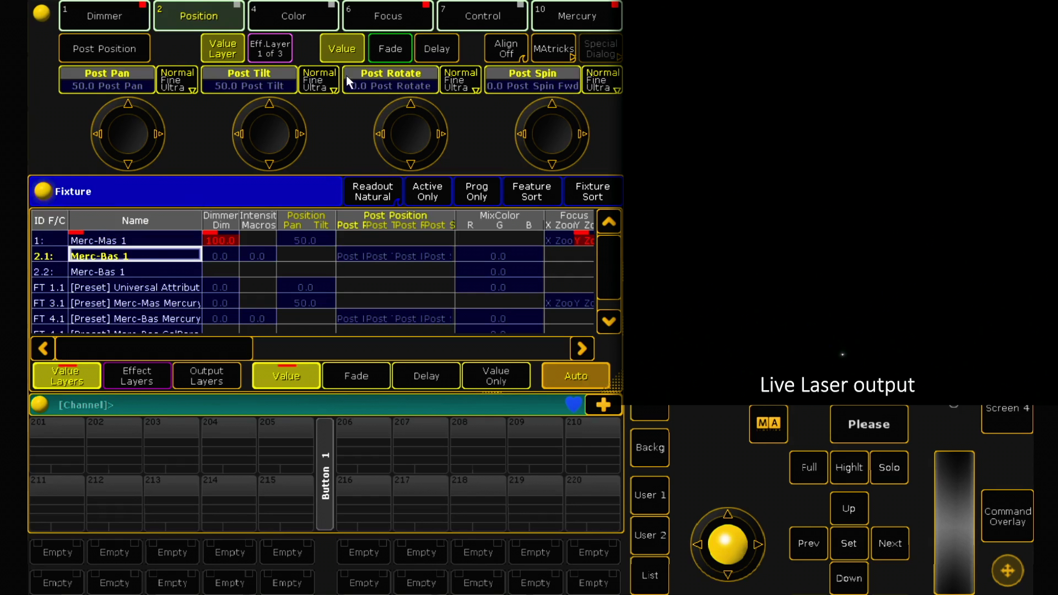
pyautogui.click(552, 13)
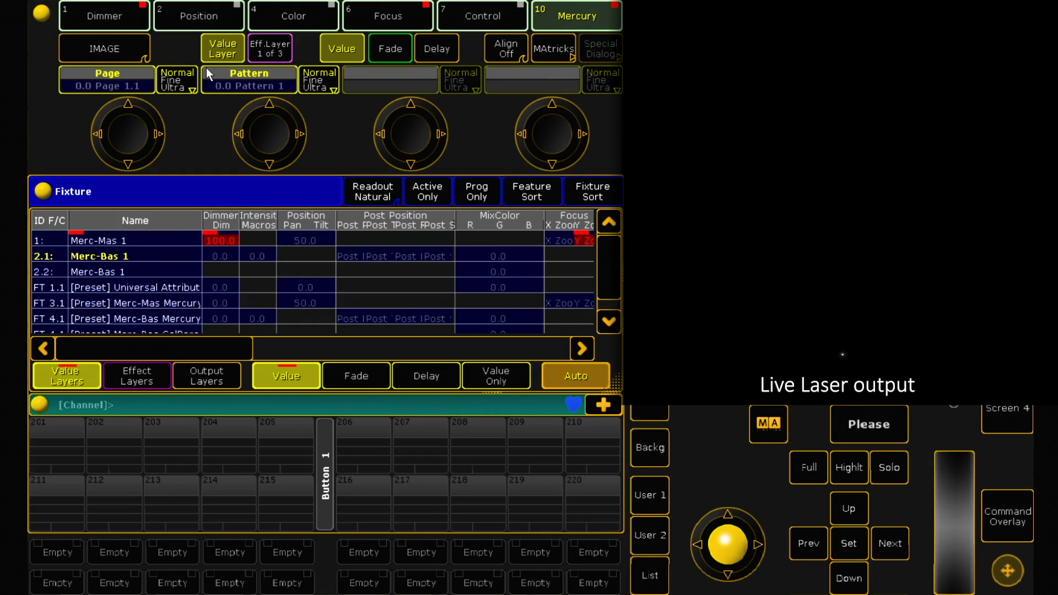
pyautogui.click(136, 74)
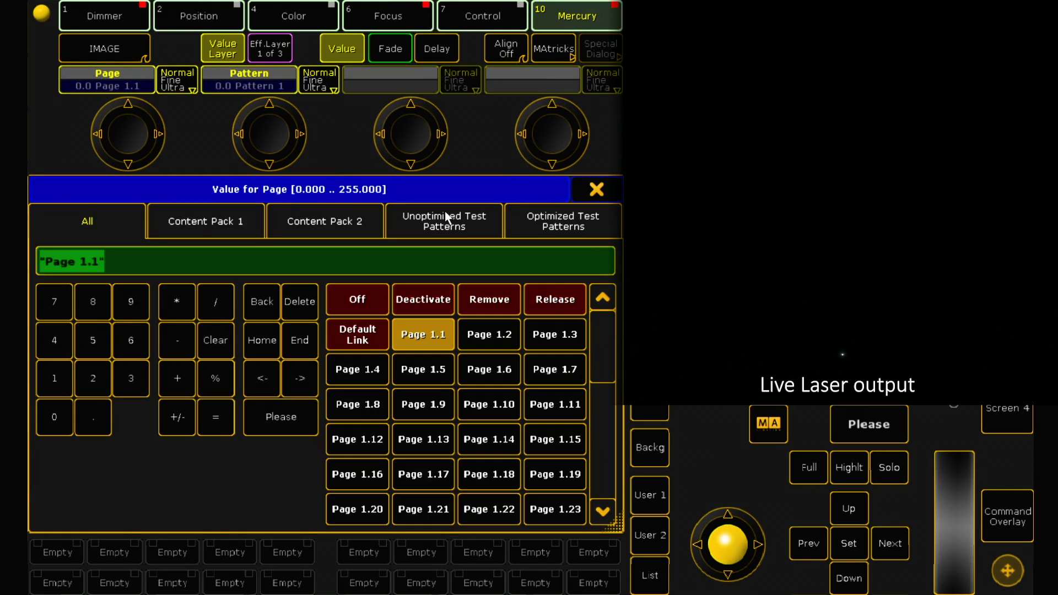
pyautogui.click(477, 221)
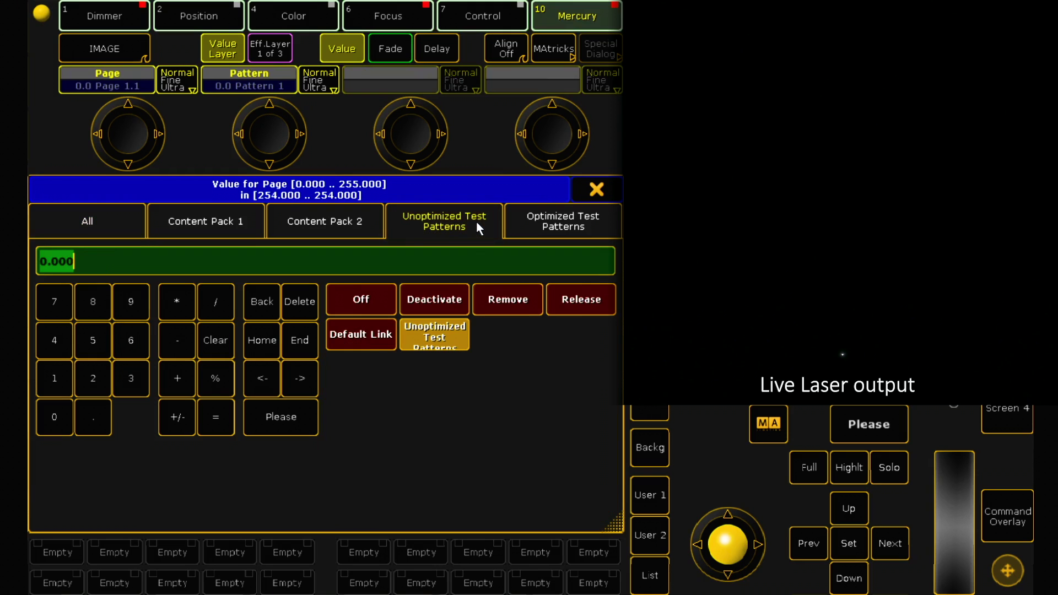
pyautogui.click(462, 331)
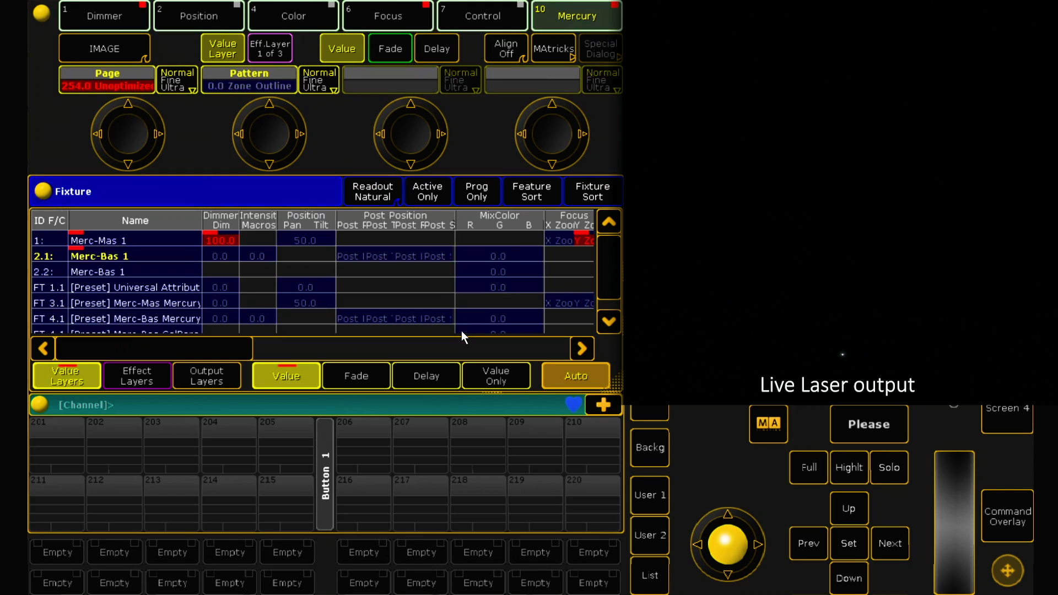
pyautogui.click(250, 85)
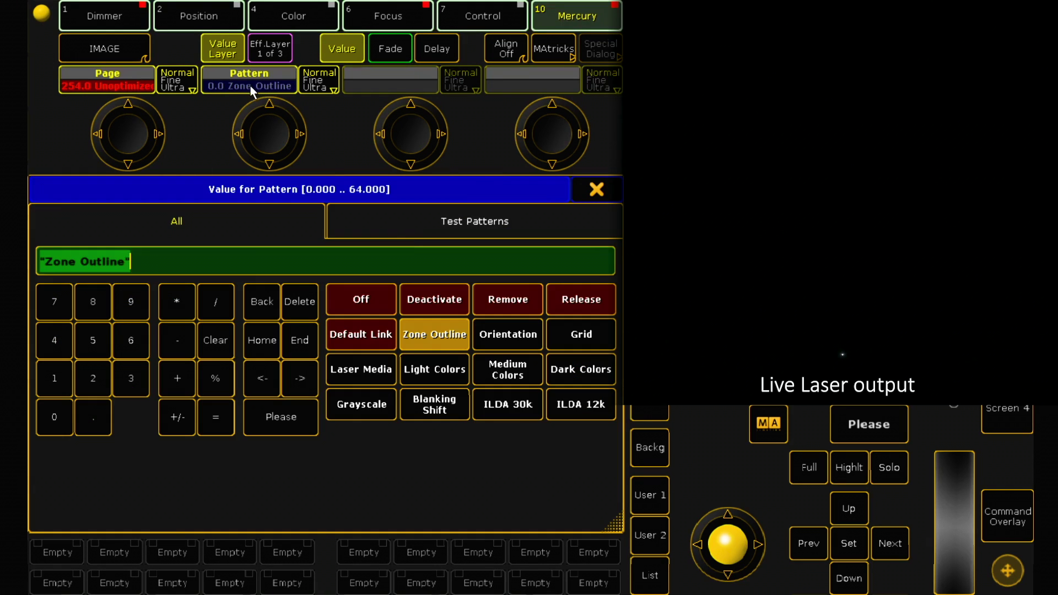
pyautogui.click(439, 340)
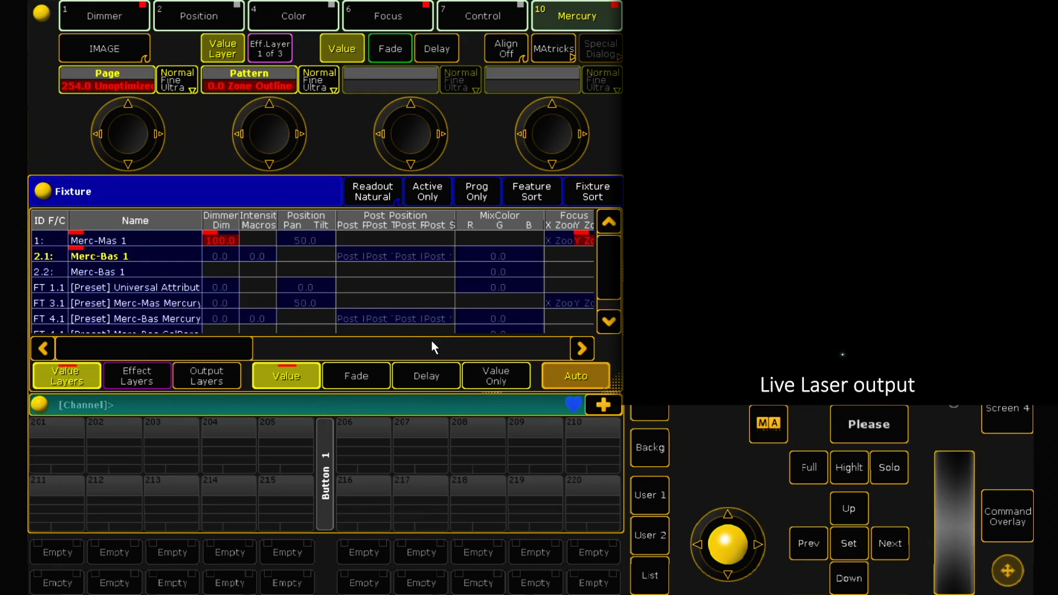
# - Set the Dim value of Merc-Bas 1 (2.1) to 20
pyautogui.click(111, 17)
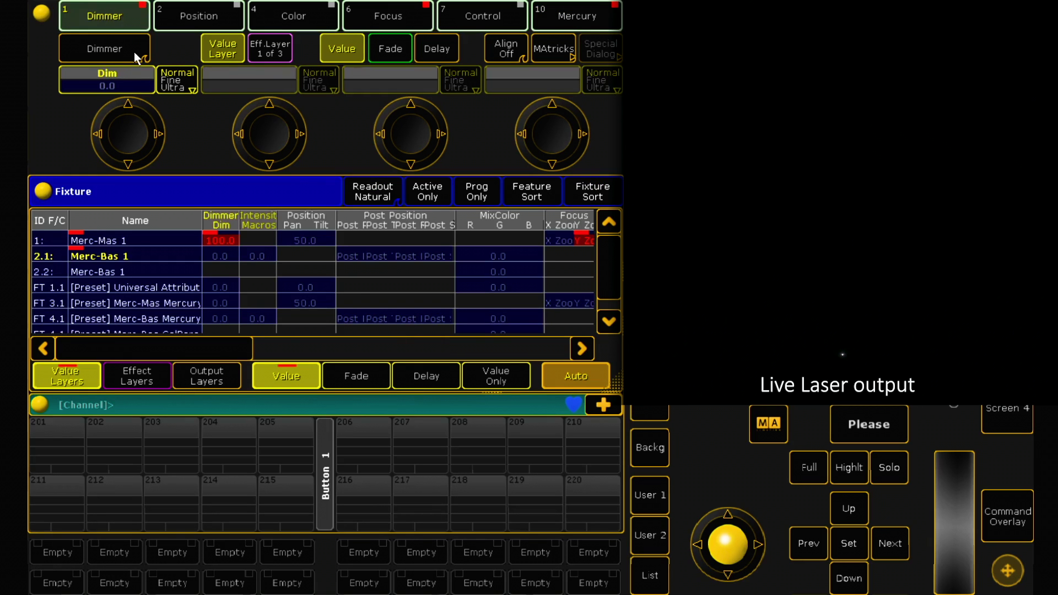
pyautogui.click(123, 92)
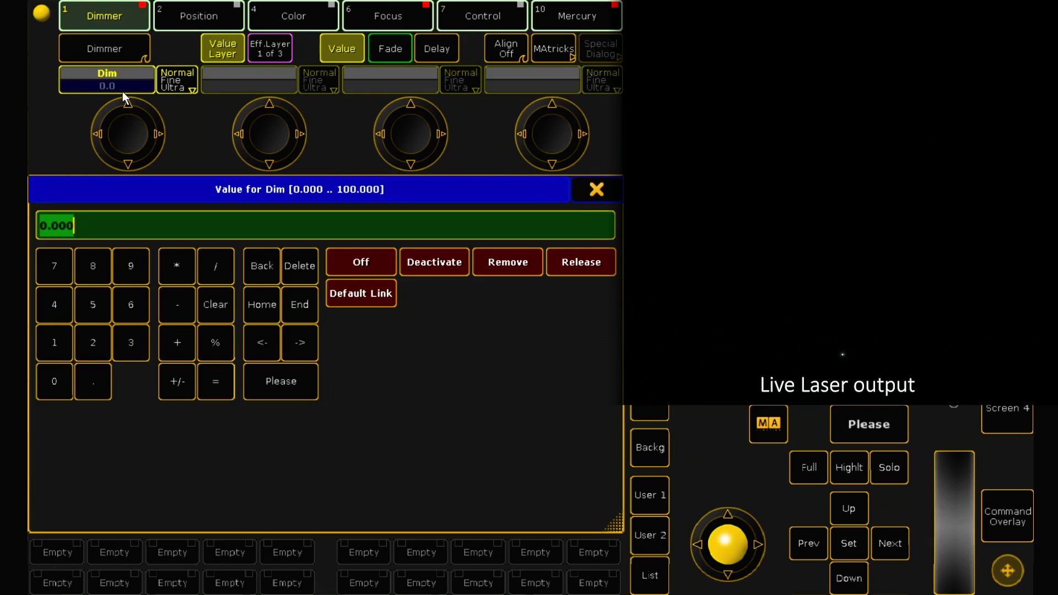
pyautogui.write('20')
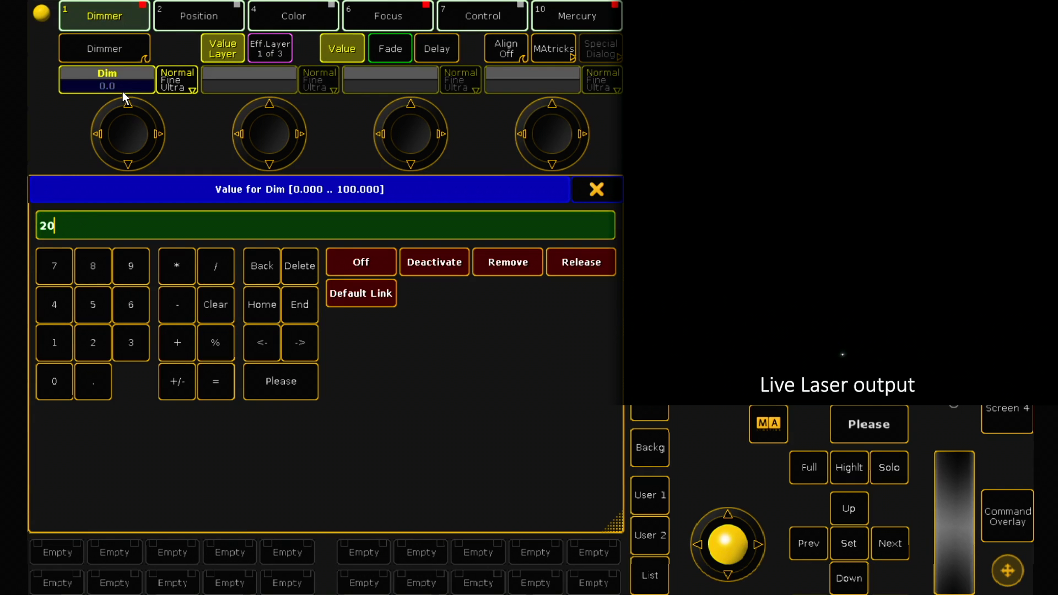
pyautogui.press('Return')
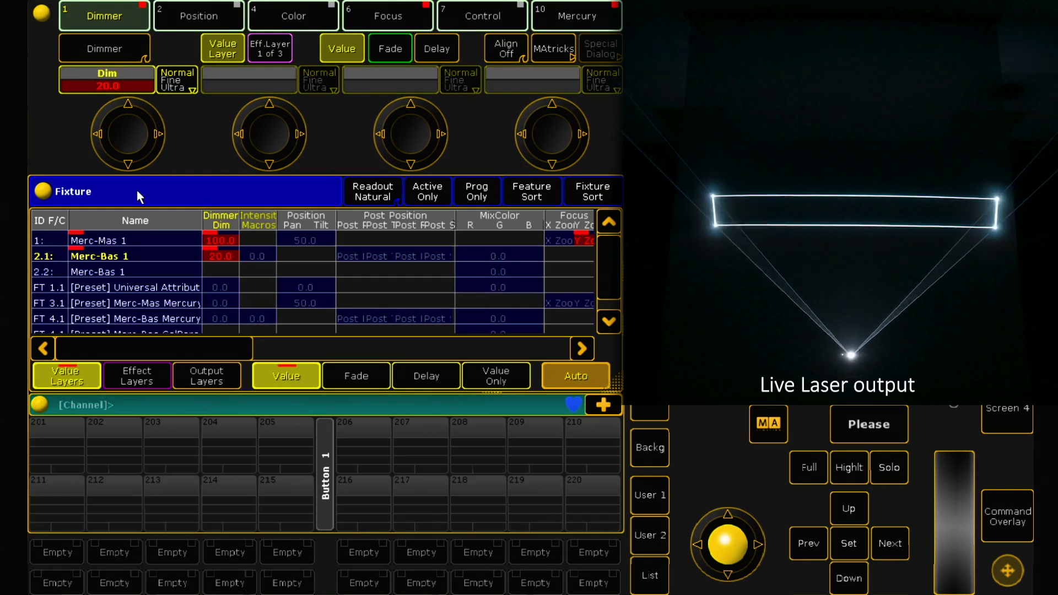
# - Select Merc-Mas 1 and set its Y Zoom to 75 and its X Zoom to 80
pyautogui.click(117, 242)
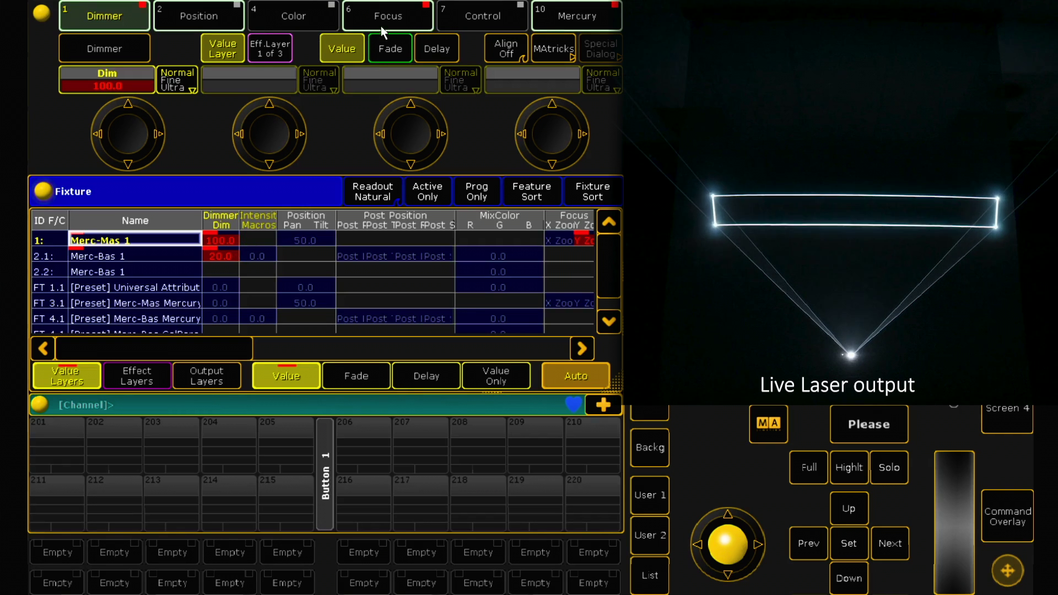
pyautogui.click(384, 12)
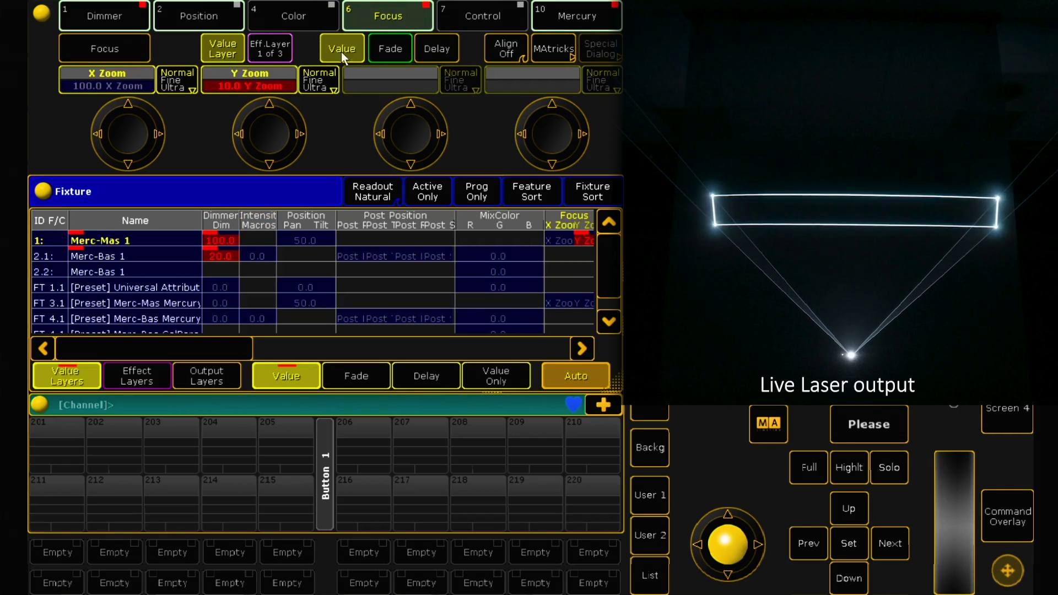
pyautogui.click(279, 86)
pyautogui.write('75')
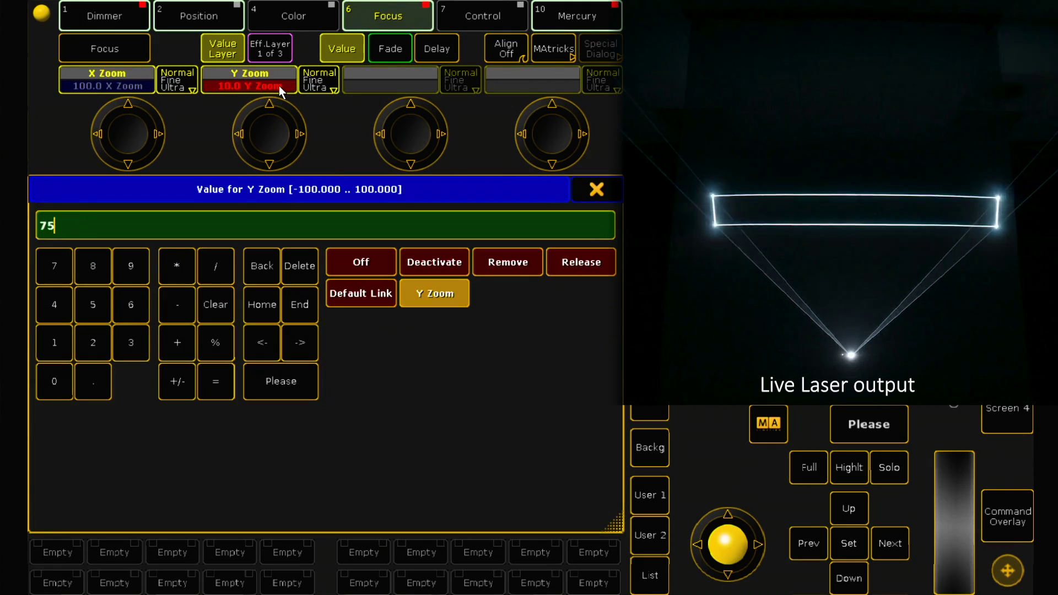
pyautogui.press('Return')
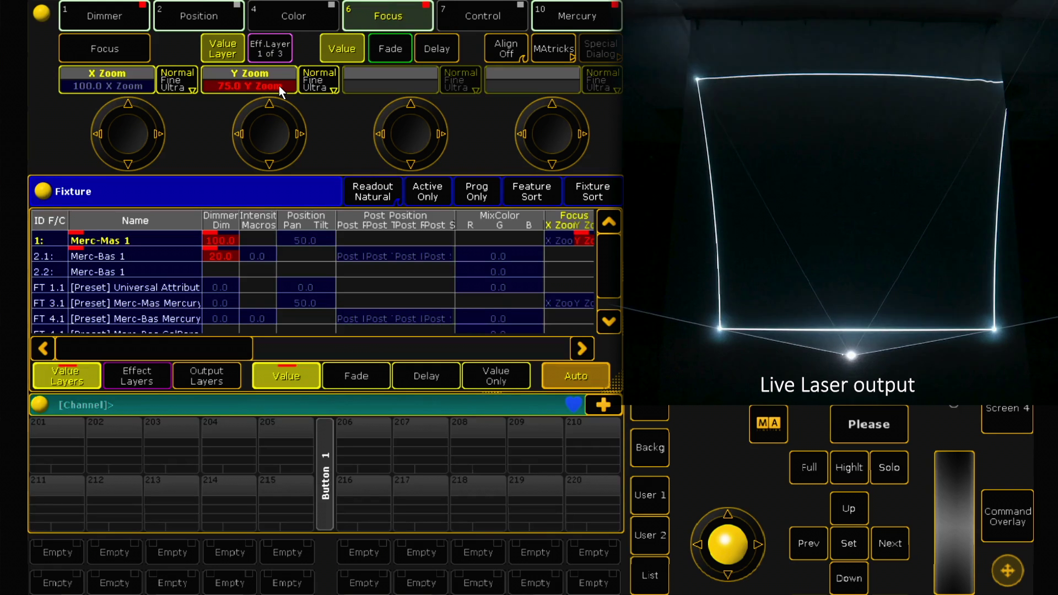
pyautogui.click(126, 89)
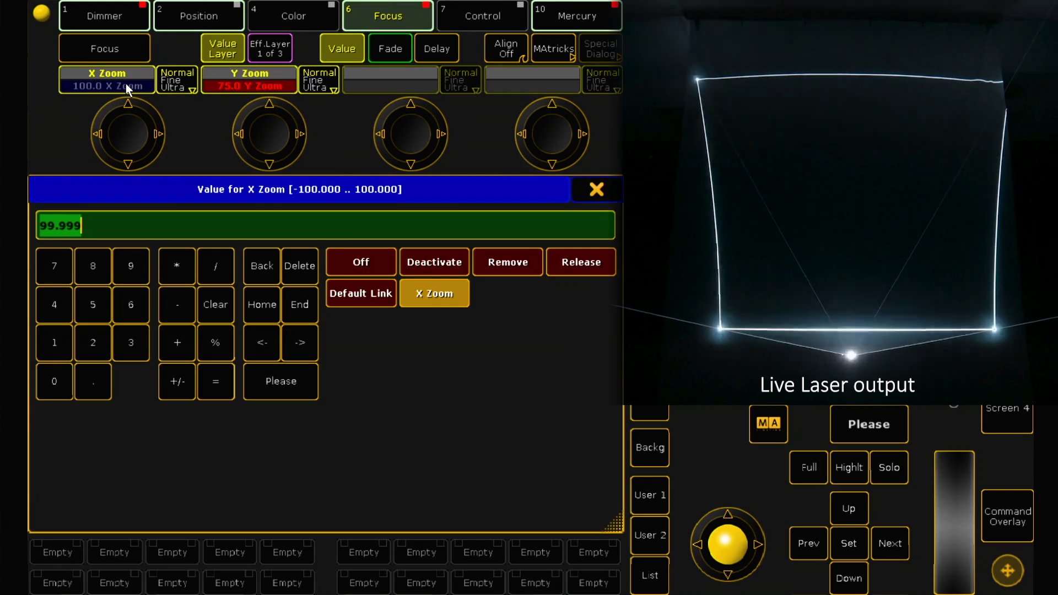
pyautogui.write('80')
pyautogui.press('Return')
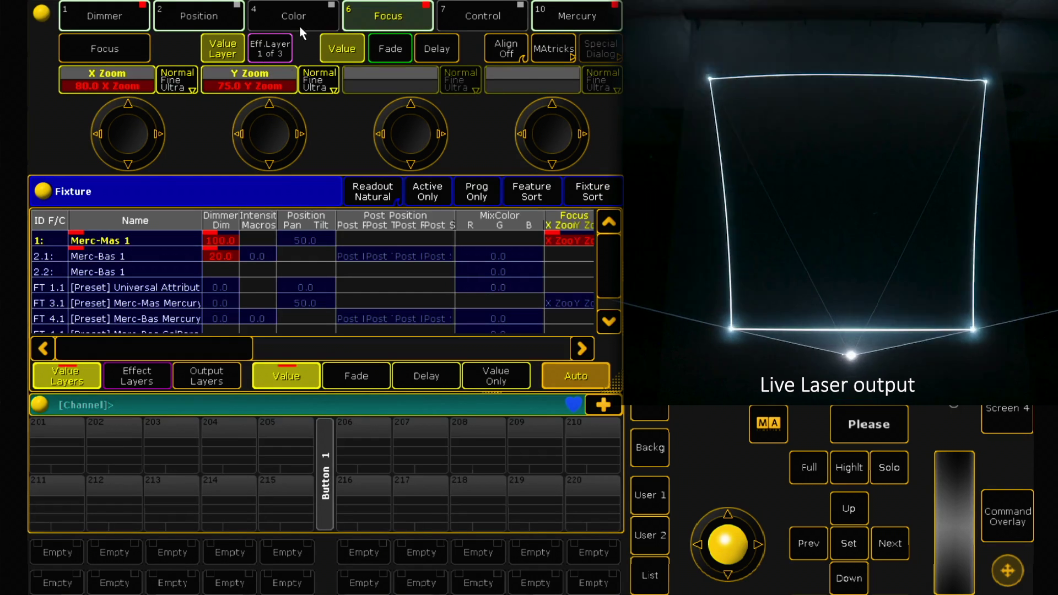
# - Raise the Pan value of Merc-Mas 1 to 56.5
pyautogui.click(226, 19)
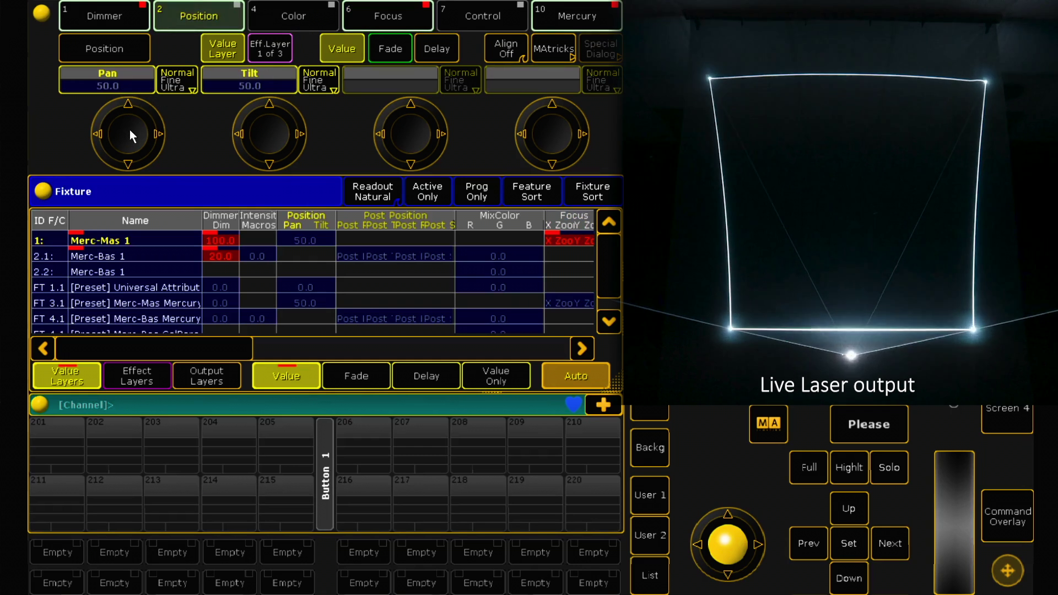
pyautogui.scroll(6, 129, 131)
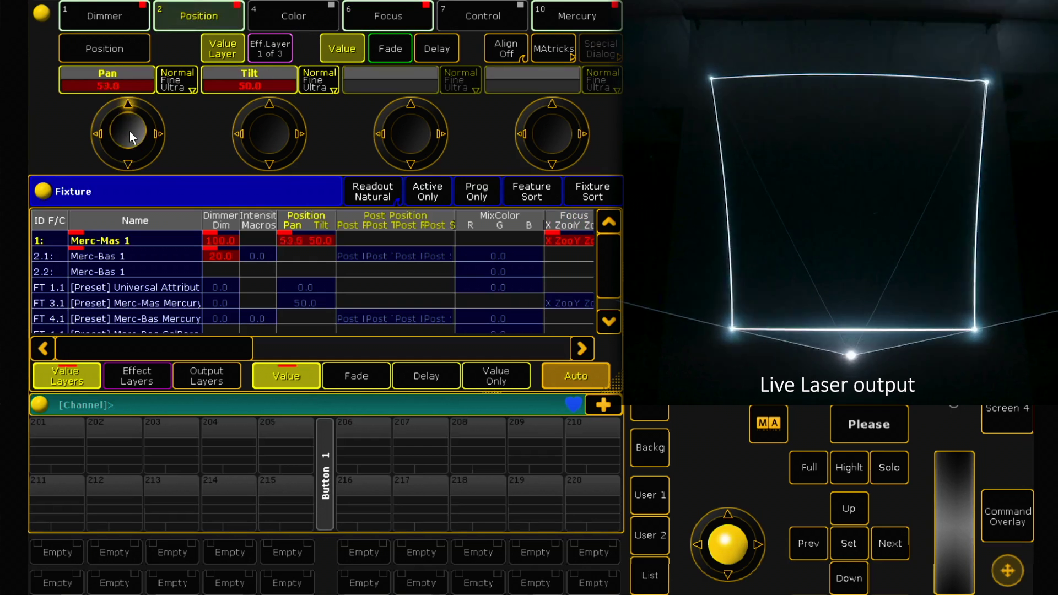
pyautogui.scroll(1, 129, 132)
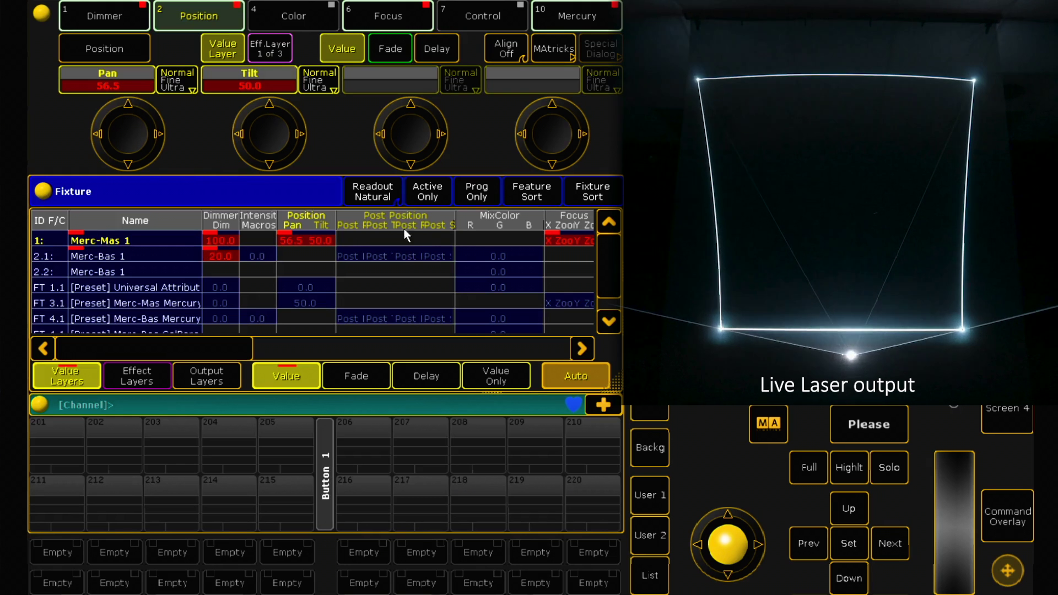
# - Park the Mercury master with the command "park fixture 1"
pyautogui.click(219, 404)
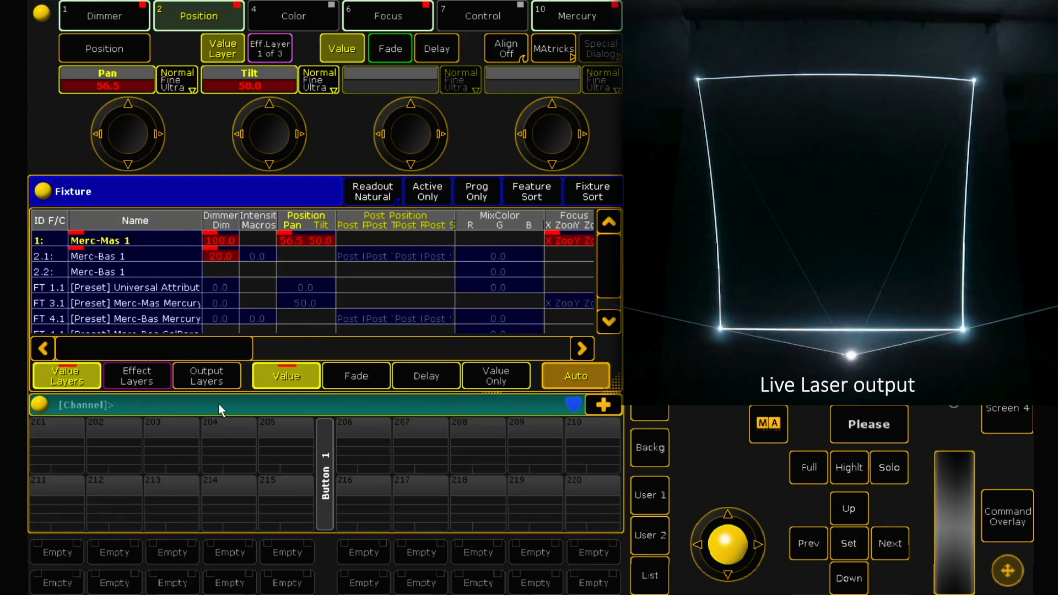
pyautogui.write('park ')
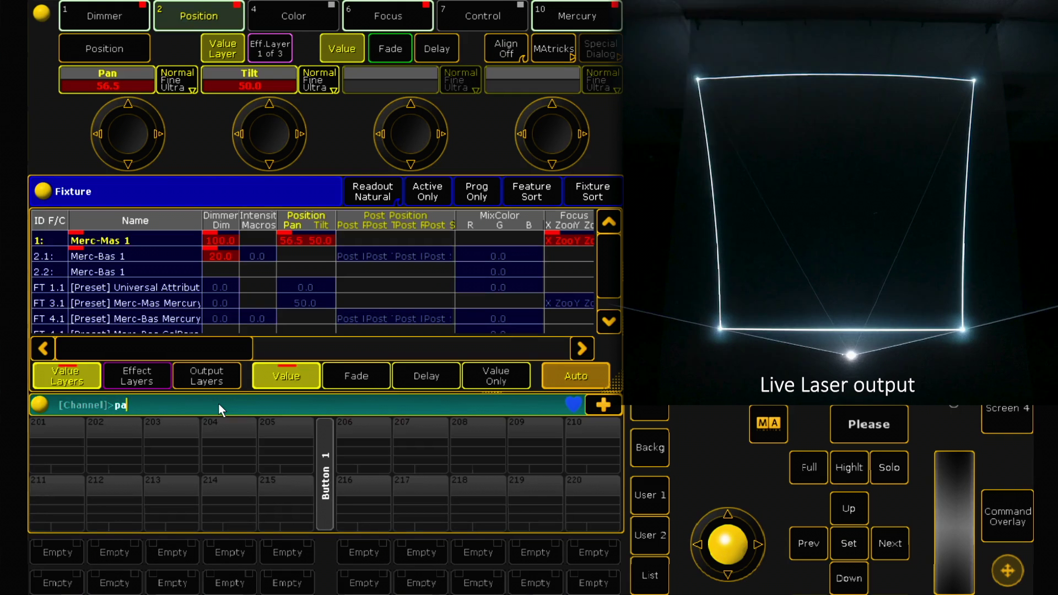
pyautogui.write('fixture ')
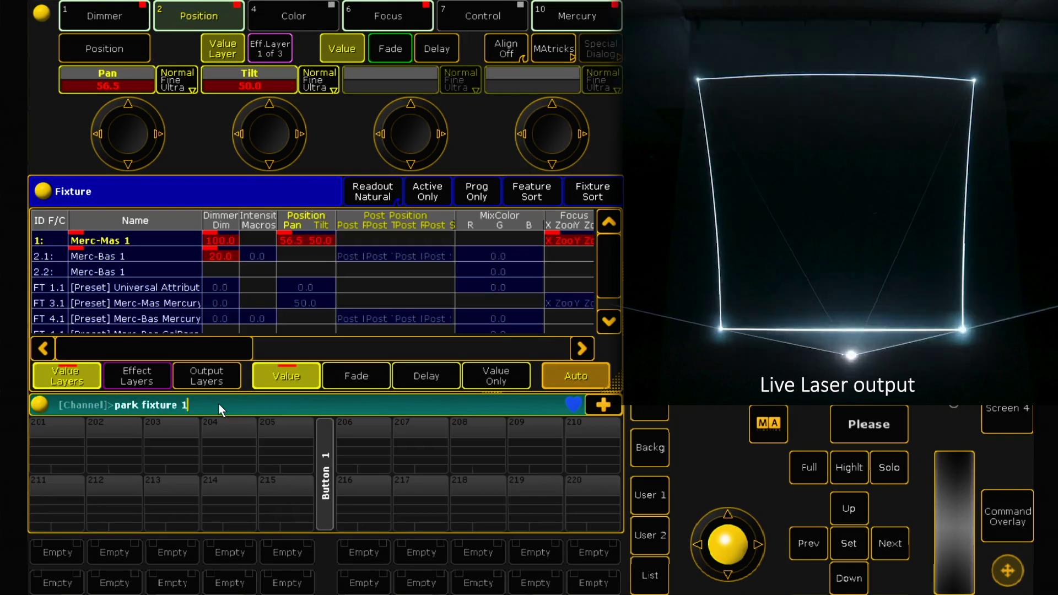
pyautogui.write('1')
pyautogui.press('Return')
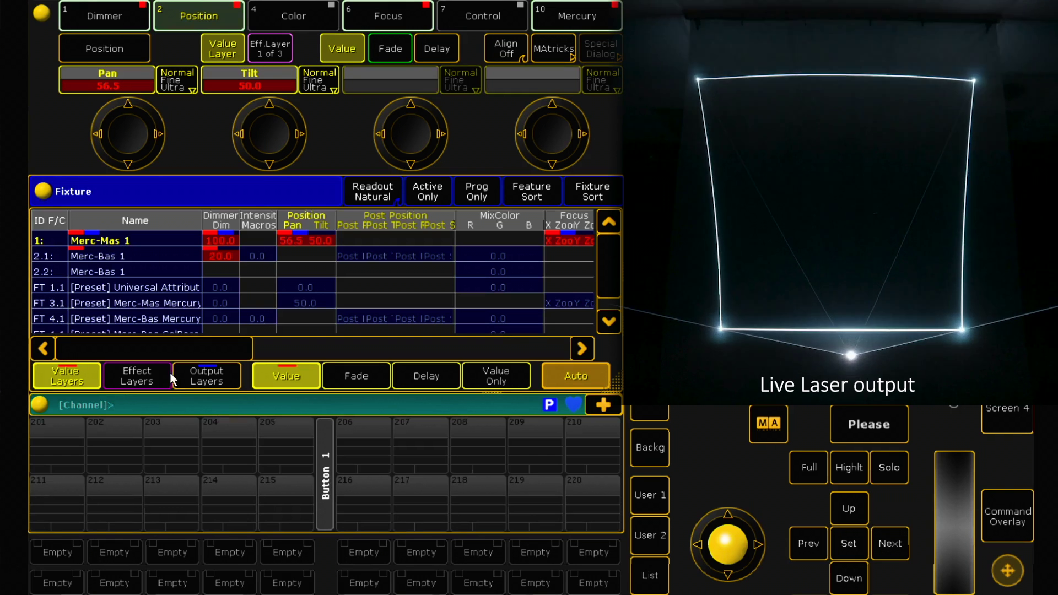
# - Set the Dim value of the parked Merc-Mas 1 to 0 and compare its DMX output layer with its value layer
pyautogui.click(109, 14)
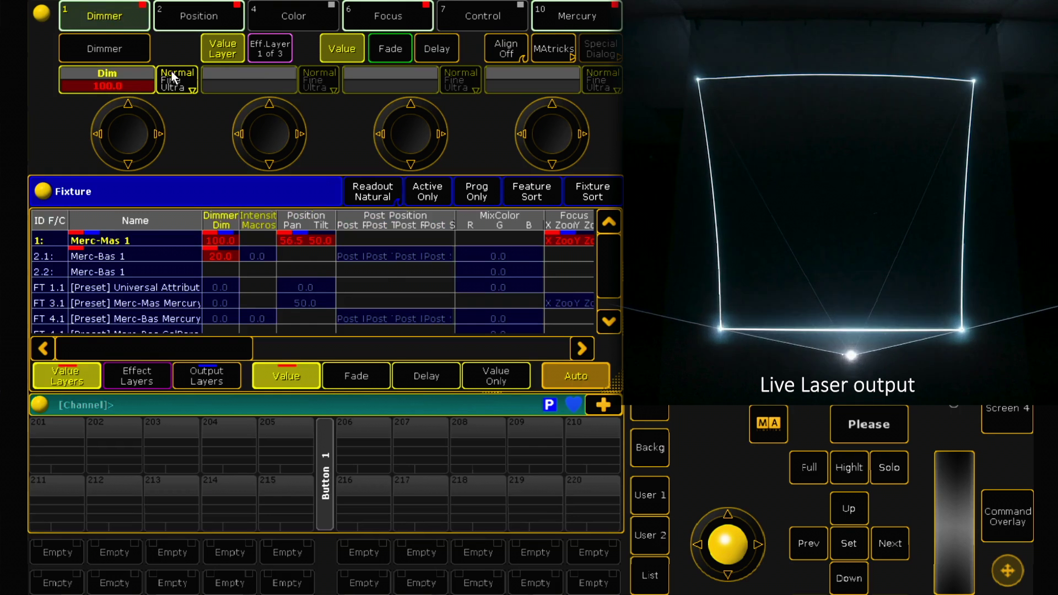
pyautogui.click(129, 86)
pyautogui.write('0')
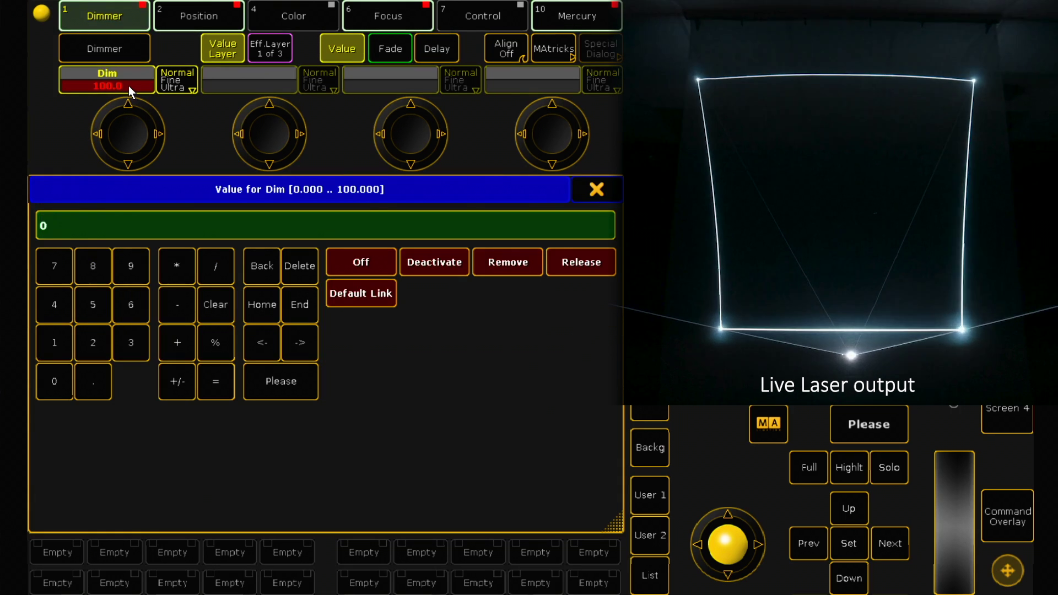
pyautogui.press('Return')
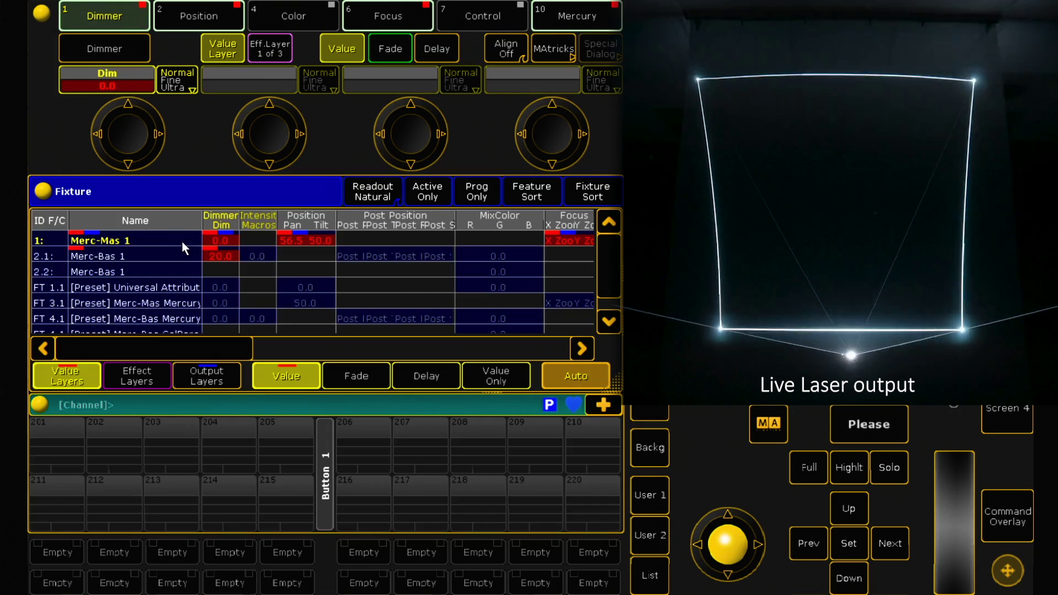
pyautogui.click(222, 380)
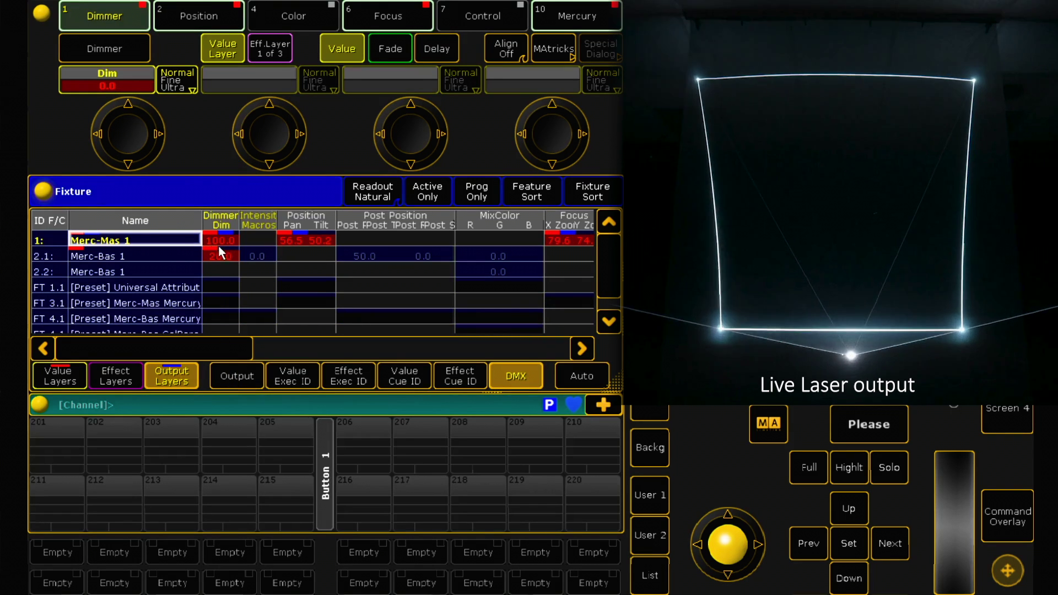
pyautogui.click(78, 376)
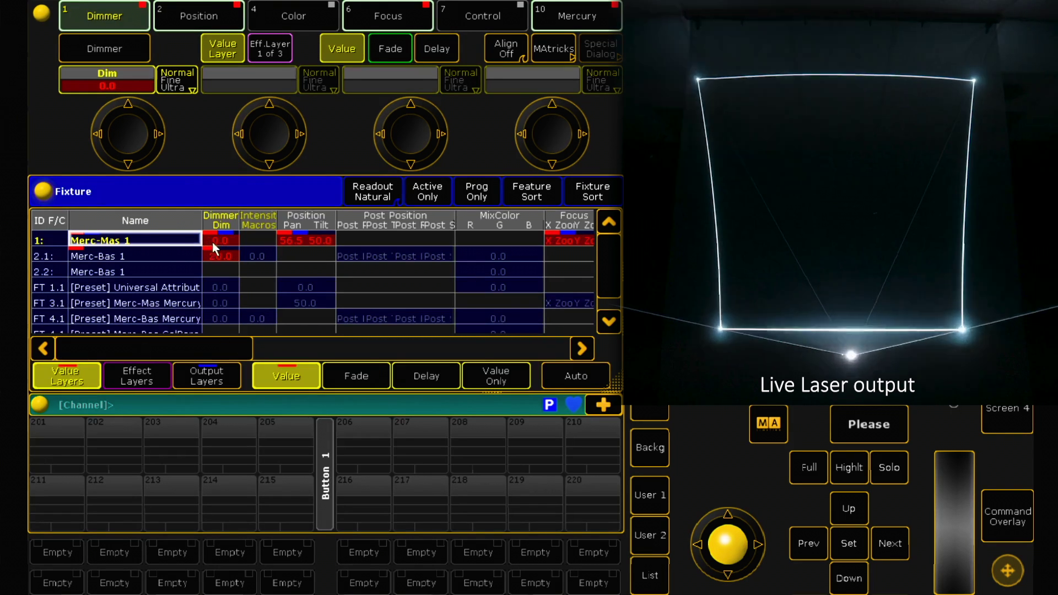